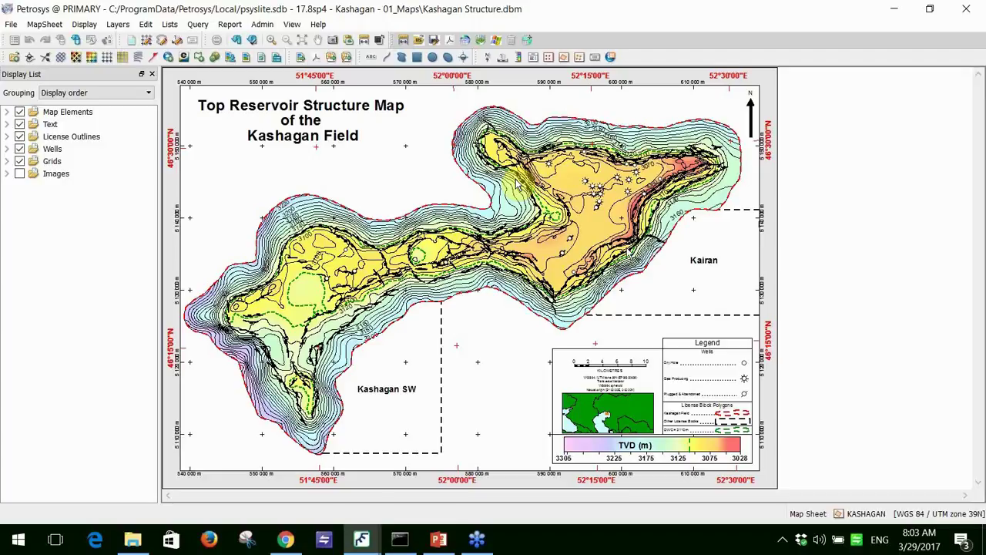
Open the print settings for the structure map and examine the output formats offered by the Petrosys Graphics Drivers print system
click(10, 25)
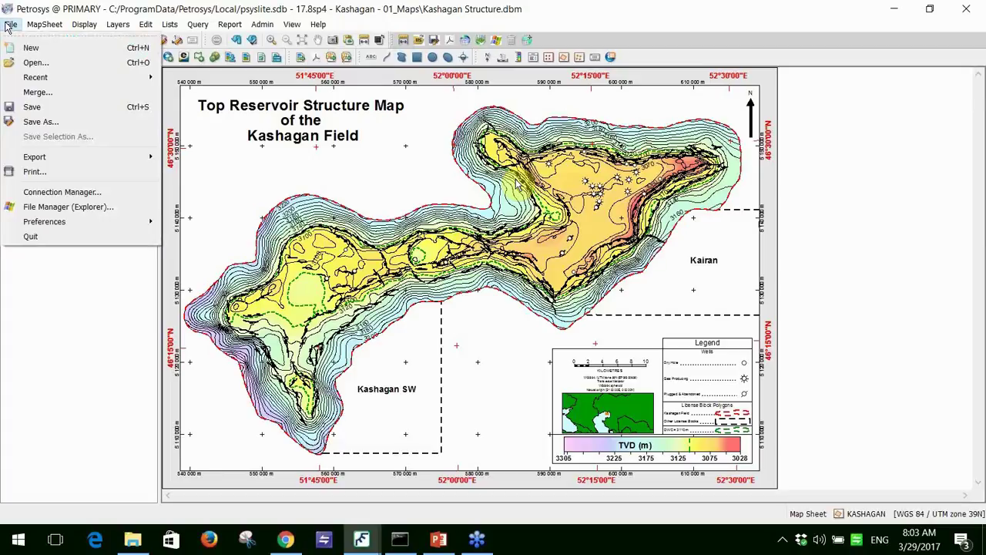
click(29, 171)
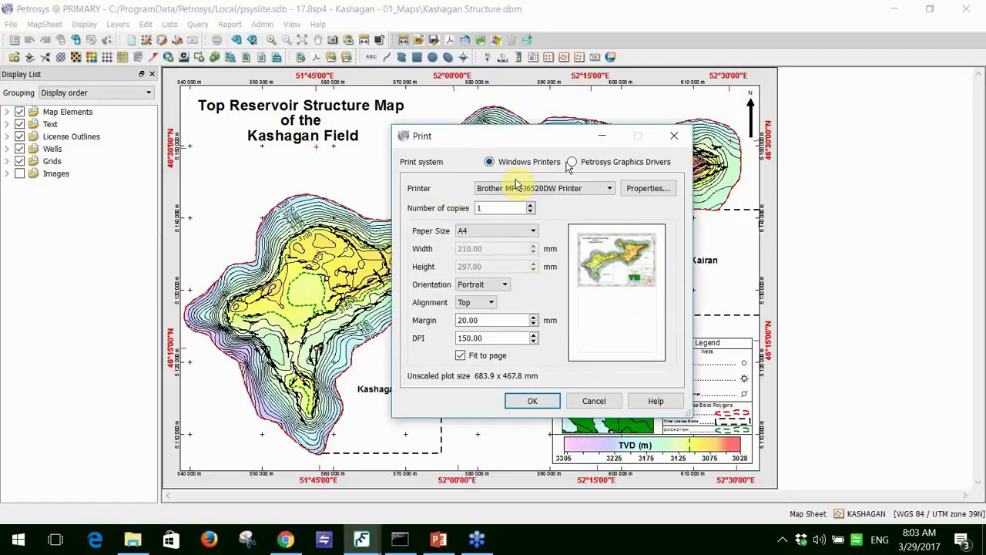
click(570, 163)
click(566, 189)
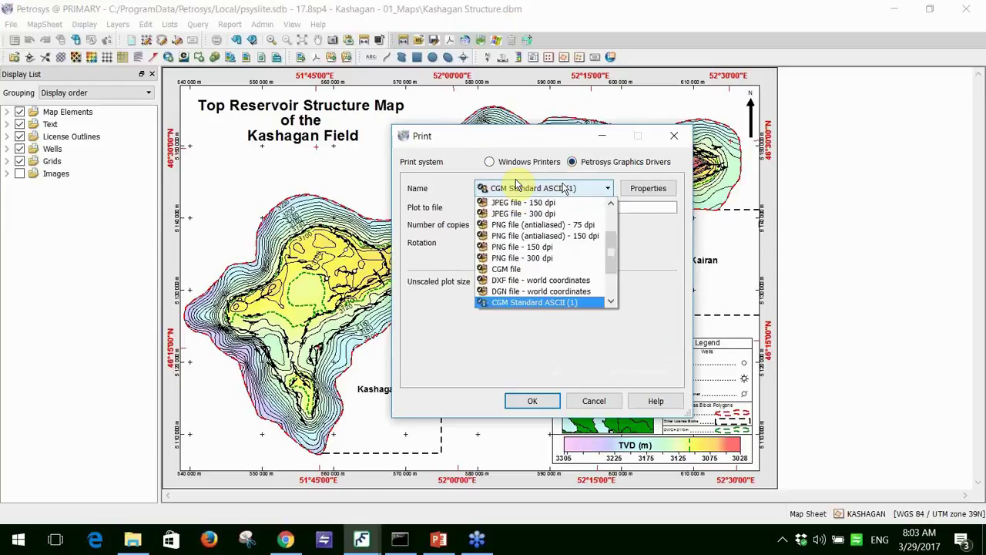
scroll(537, 239, up, 2)
scroll(537, 238, down, 2)
scroll(537, 242, down, 2)
scroll(537, 243, up, 3)
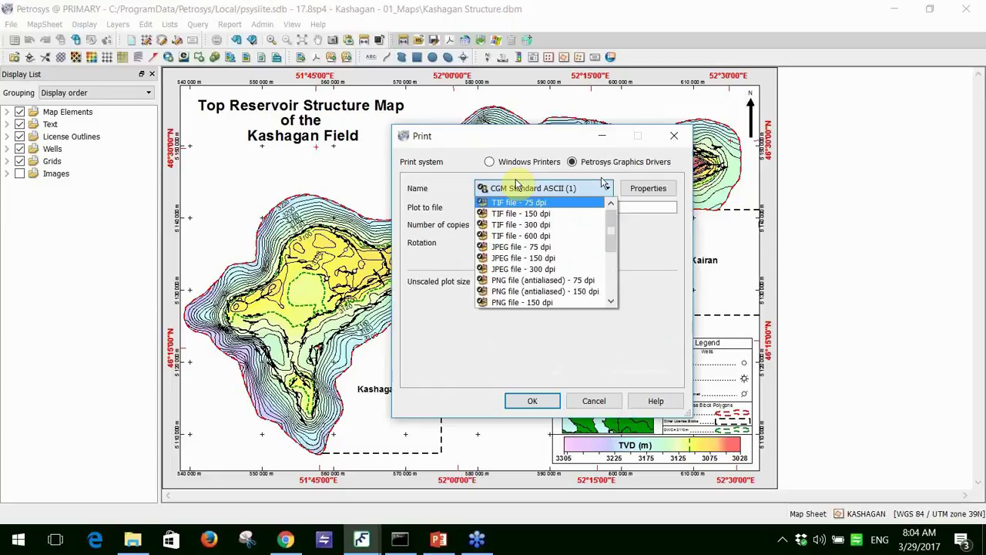
click(515, 165)
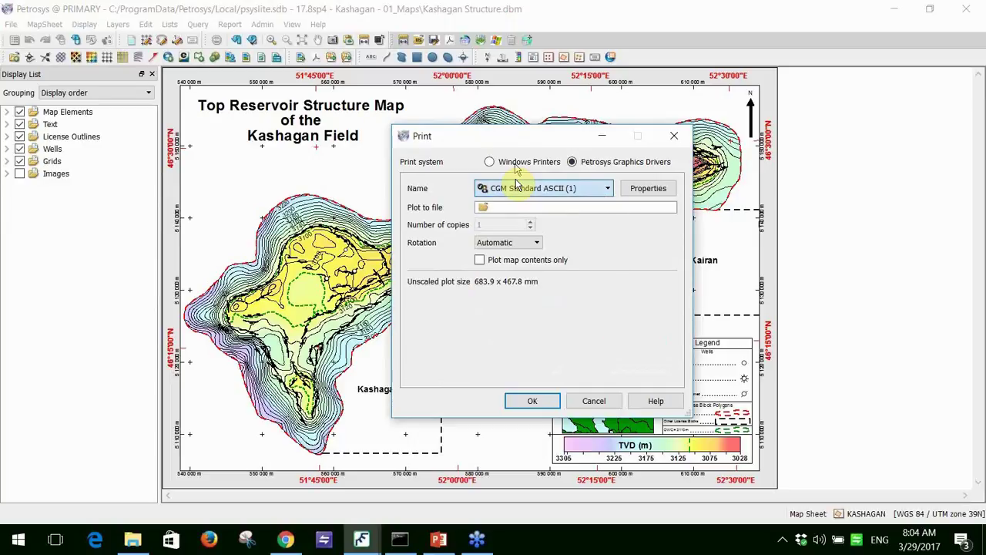
Switch the print system back to Windows Printers and look through the available printers
click(515, 163)
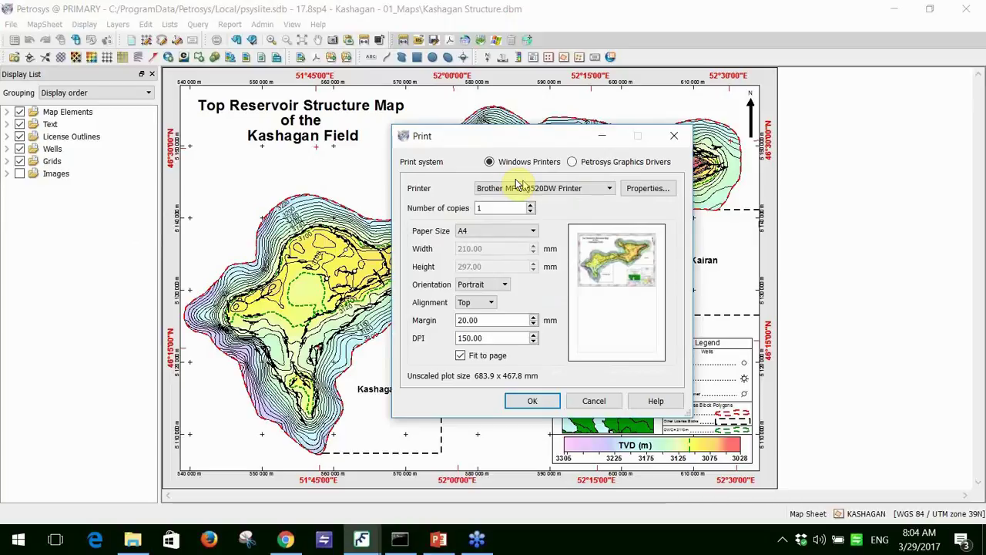
click(576, 193)
key(Down)
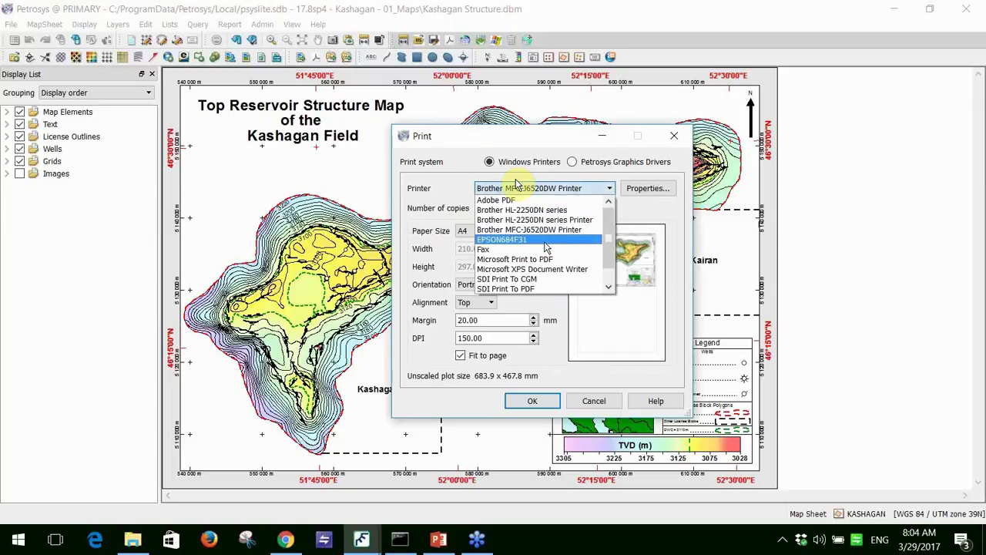
key(Home)
click(563, 193)
click(562, 193)
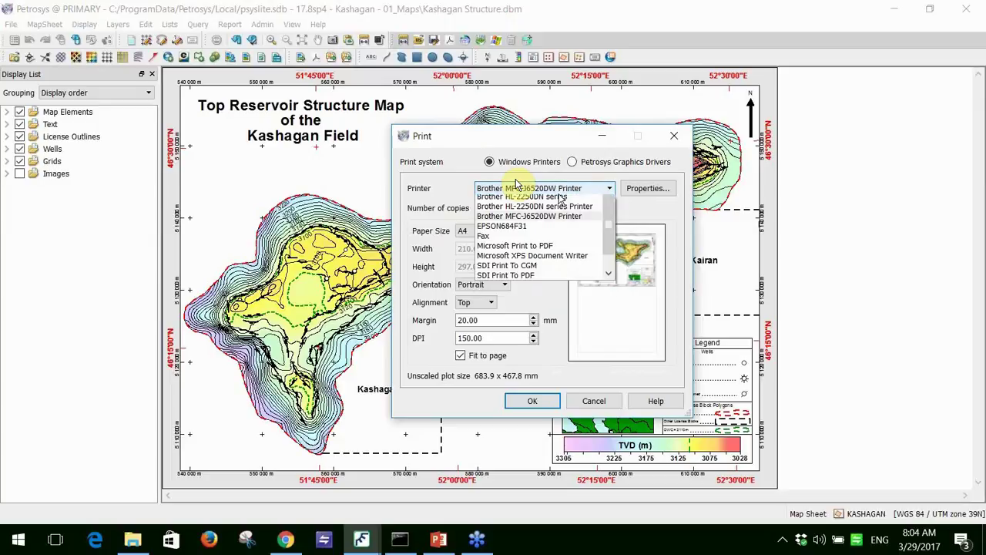
scroll(544, 254, down, 1)
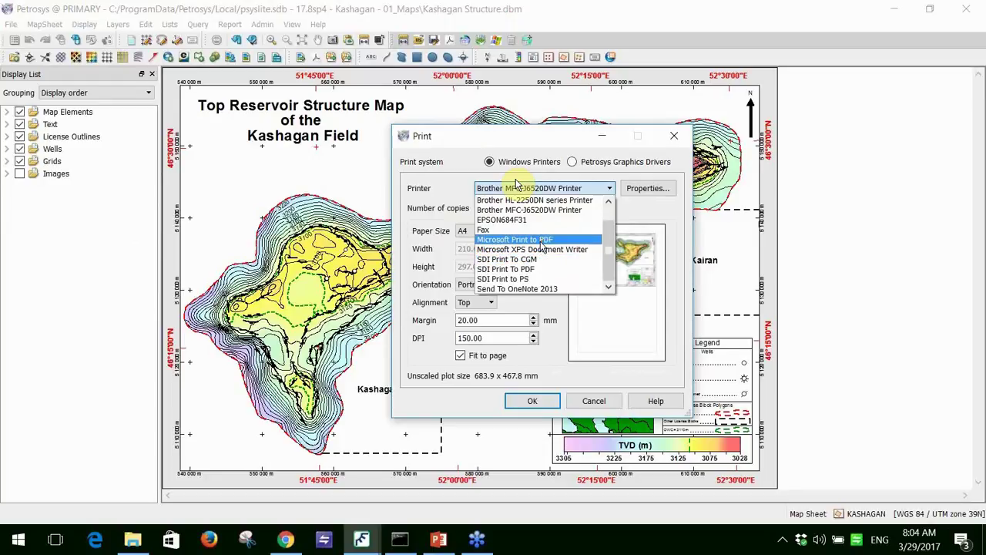
click(555, 188)
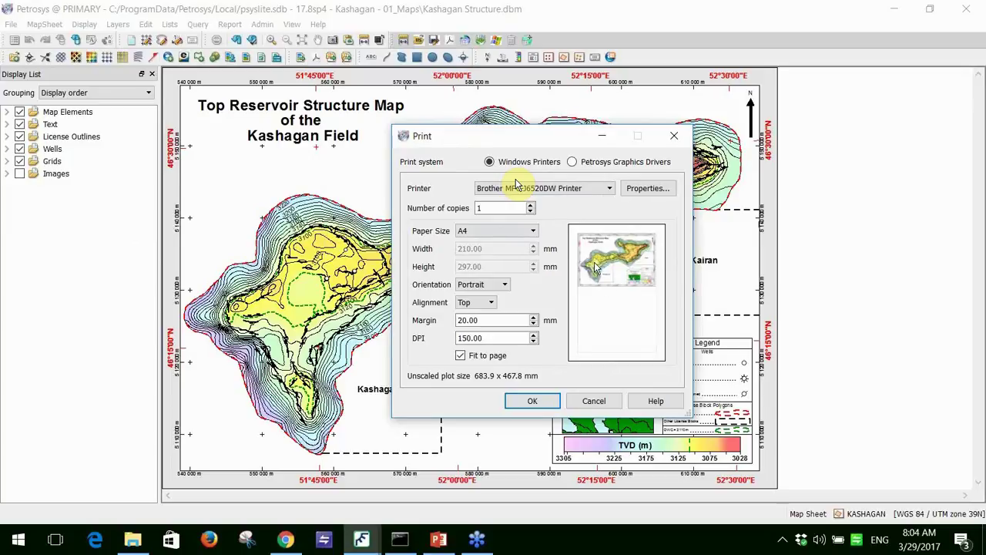
Set the print layout to A3 paper in Landscape orientation with Center alignment
click(484, 231)
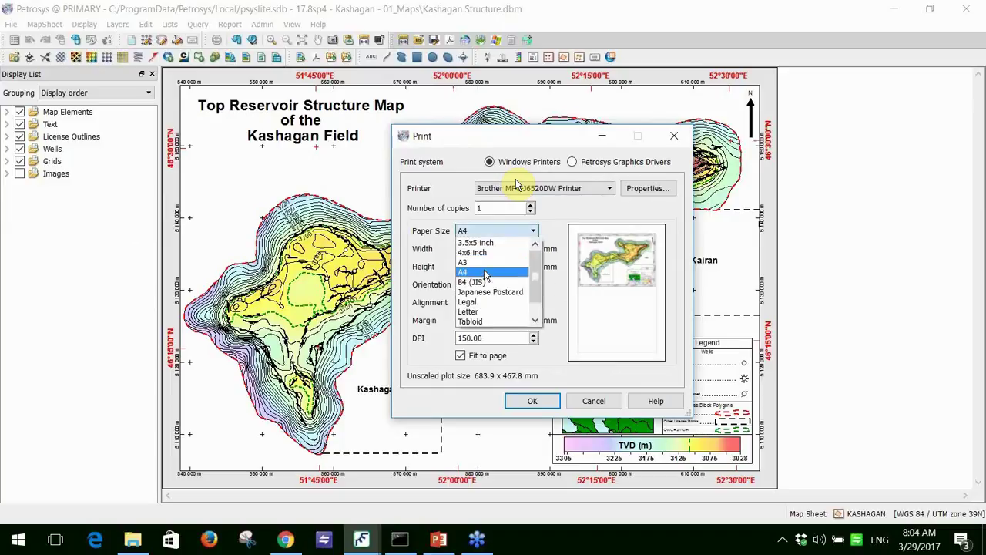
click(480, 263)
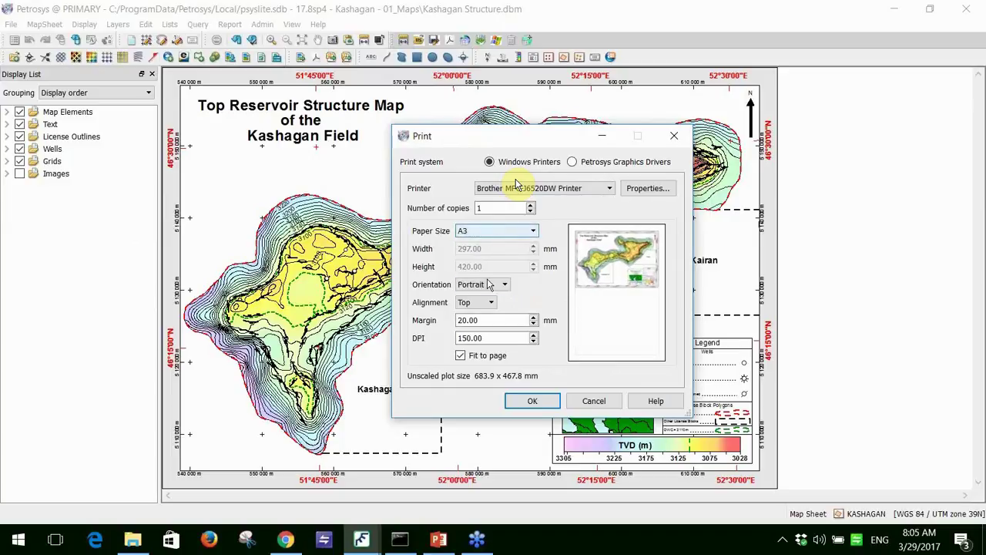
click(488, 285)
click(483, 307)
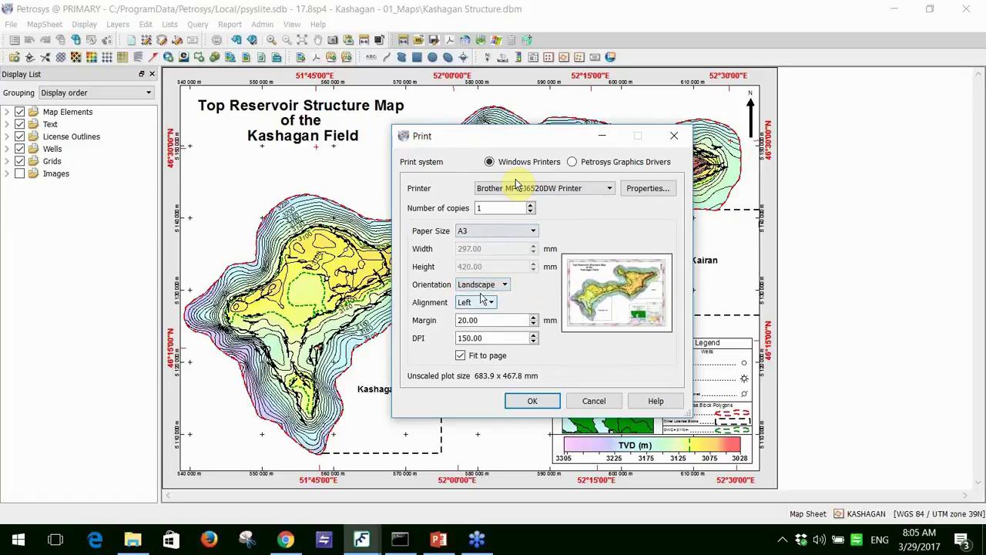
click(484, 301)
click(474, 323)
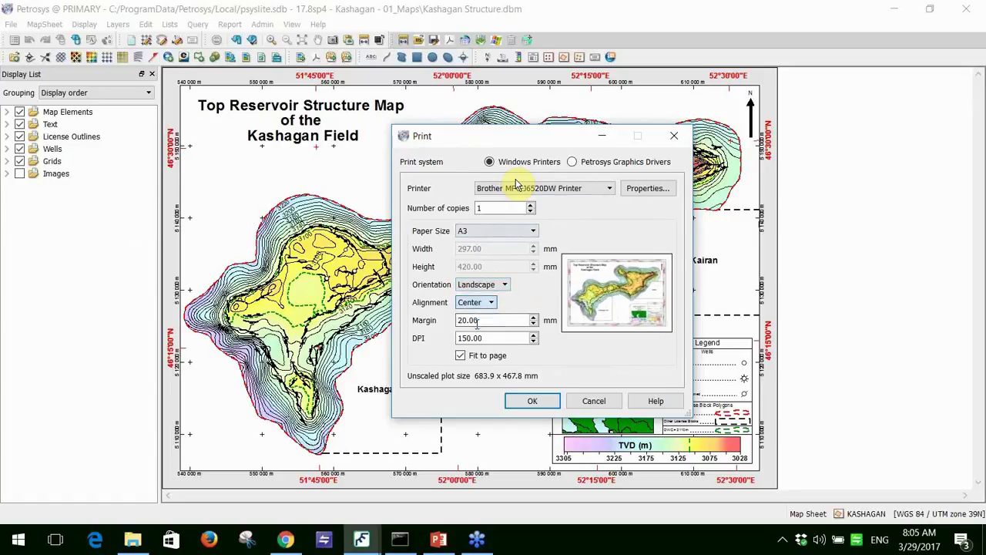
Try larger print margins for the map and return the margin to 20 mm
click(532, 317)
click(532, 317)
click(532, 318)
click(533, 317)
click(532, 317)
click(533, 317)
click(532, 324)
click(532, 323)
click(532, 324)
click(532, 324)
click(533, 324)
click(532, 324)
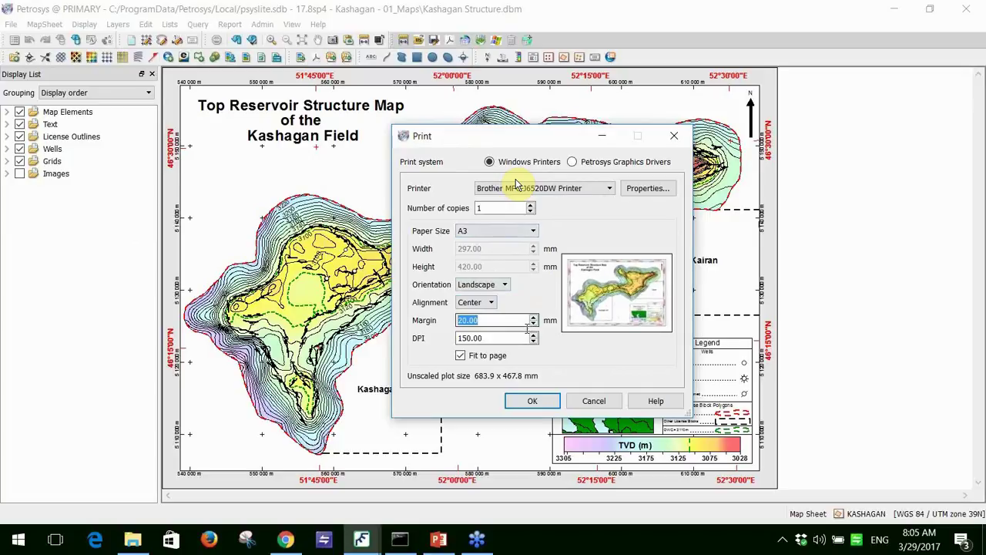
double_click(462, 338)
click(514, 340)
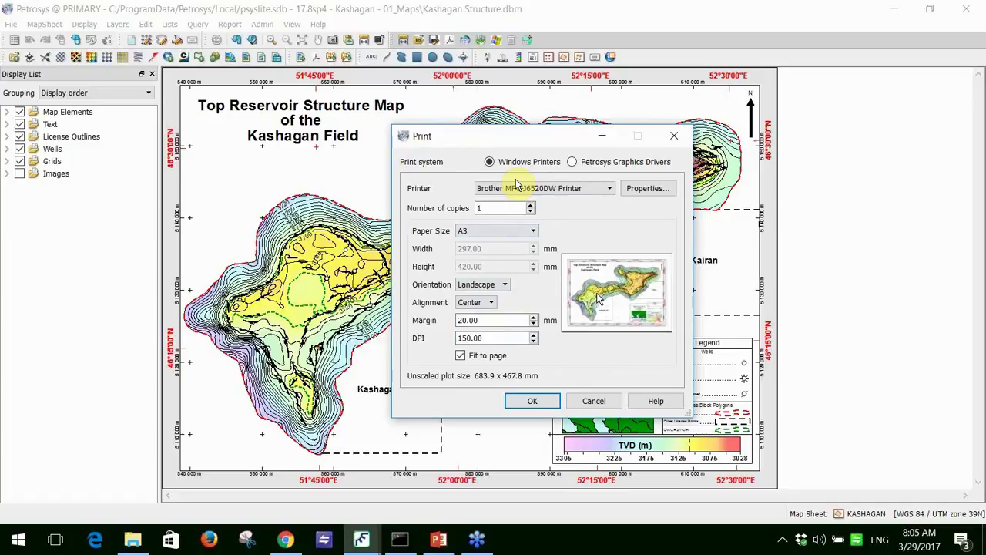
Try A4 paper without and with Fit to page, and cancel the print
click(459, 356)
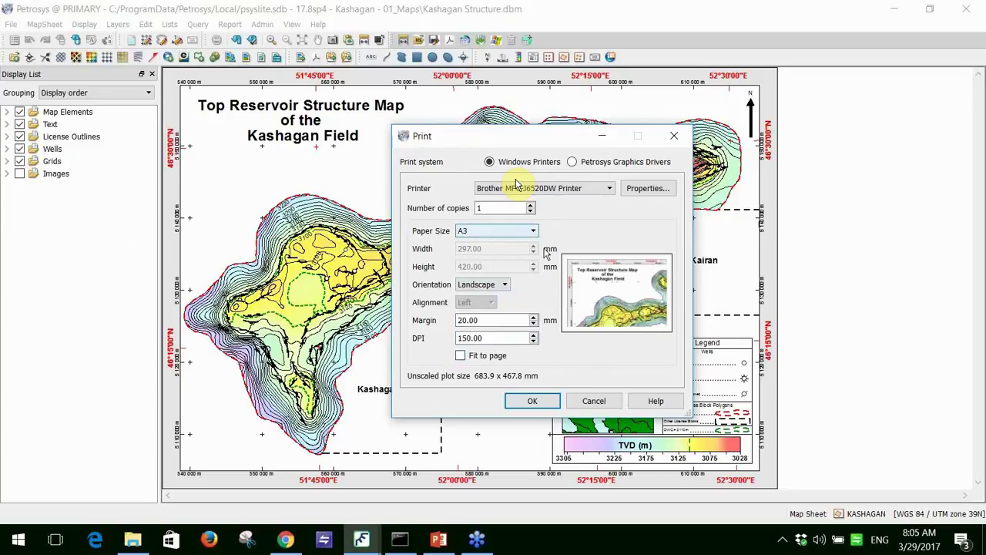
click(493, 231)
click(486, 272)
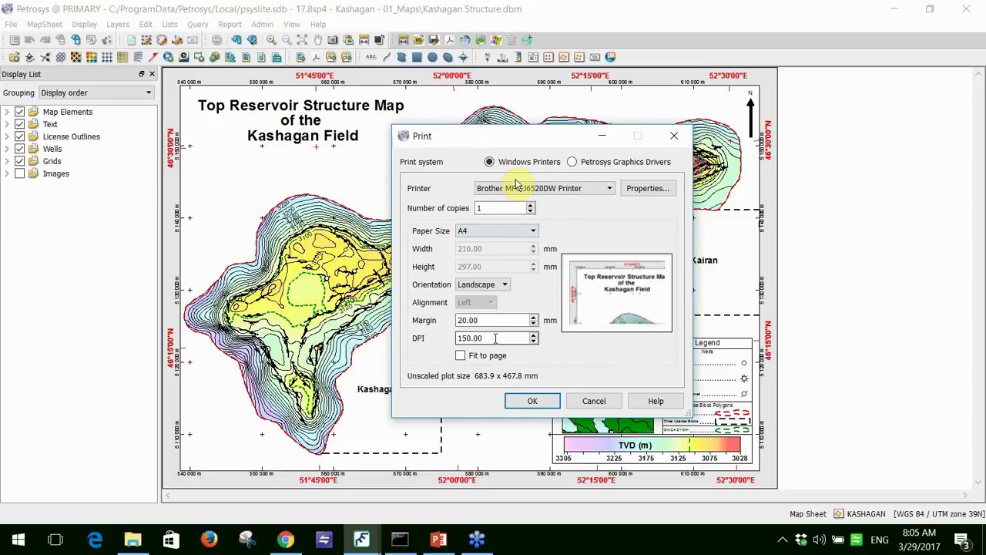
click(462, 356)
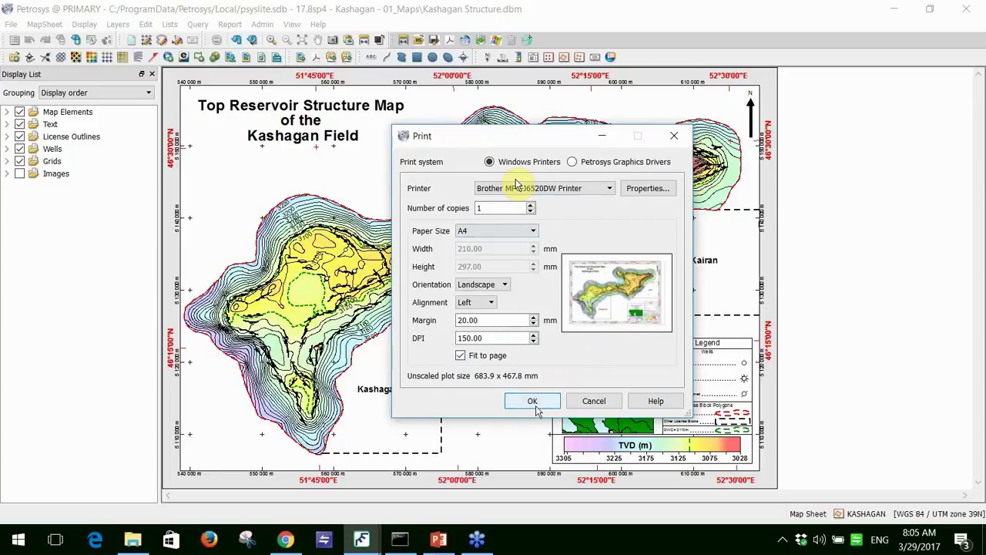
click(589, 403)
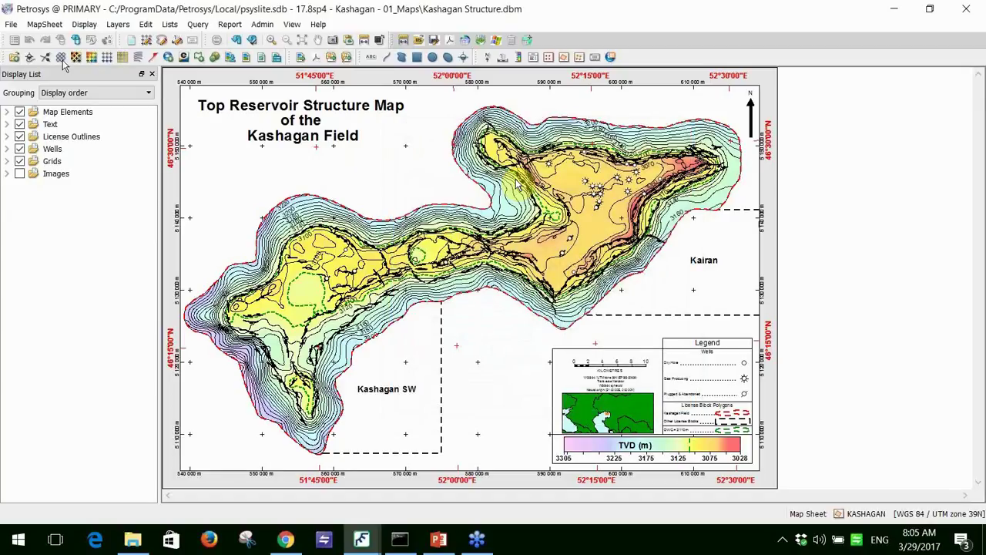
Detach the list of export formats as a floating window and place it just below the Images entry of the display list
click(12, 25)
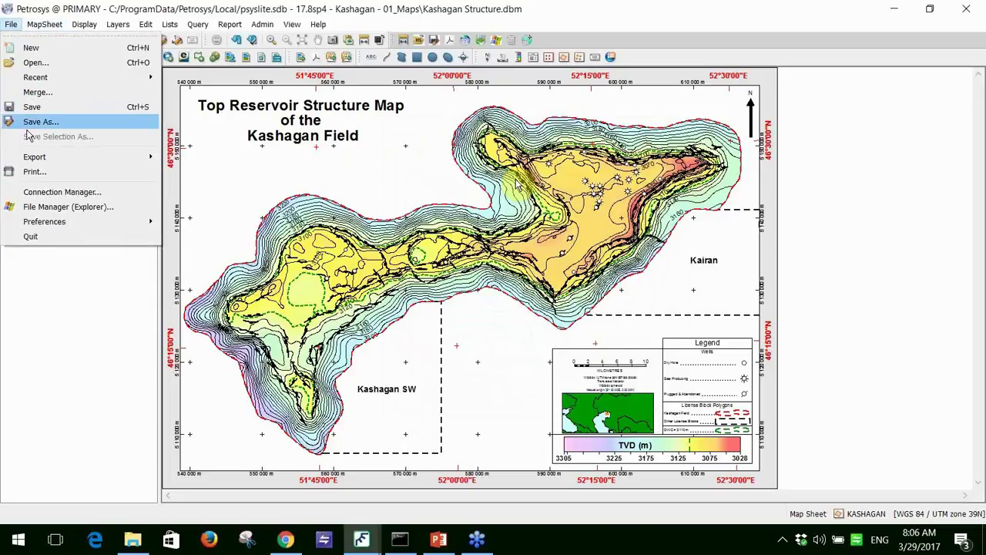
mouse_move(34, 160)
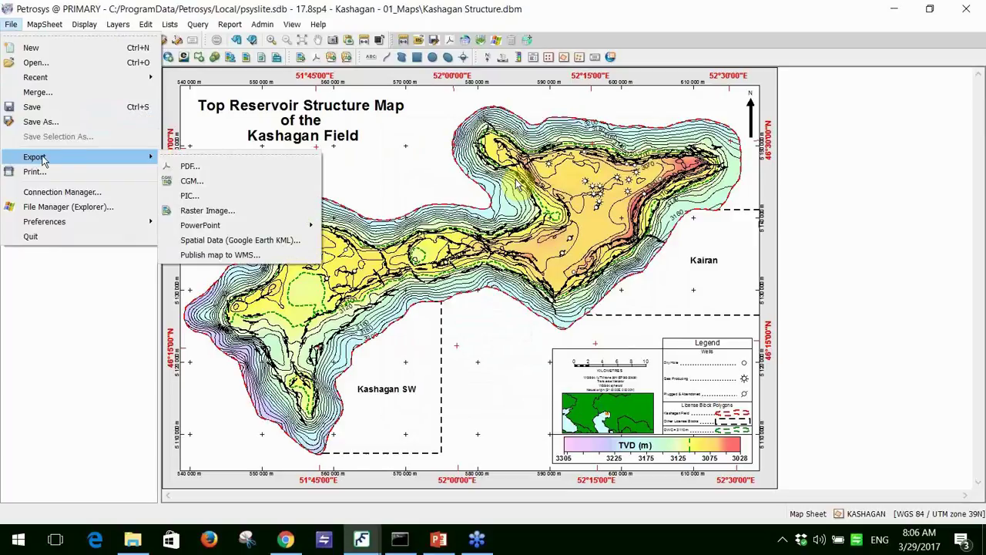
click(205, 160)
drag(208, 139, 88, 245)
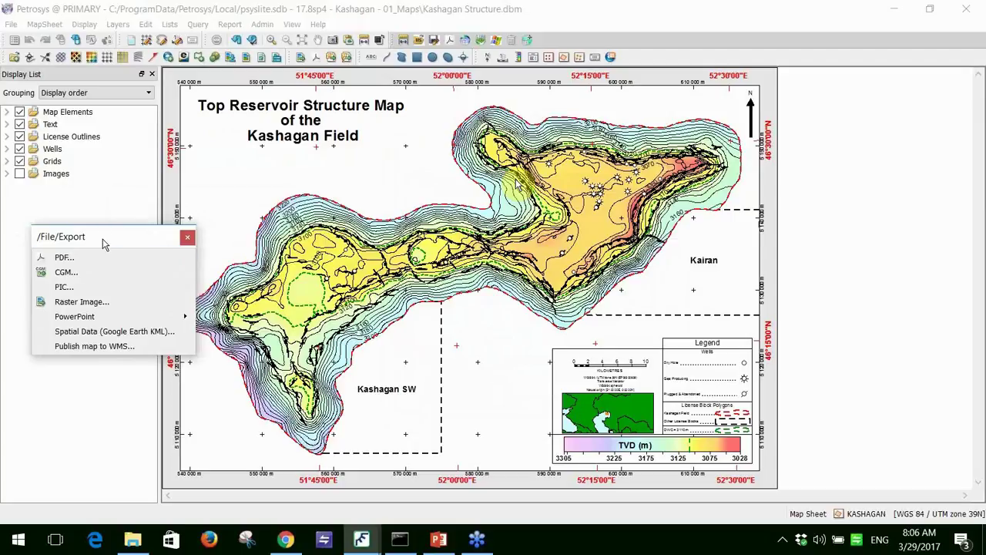
drag(101, 246, 93, 225)
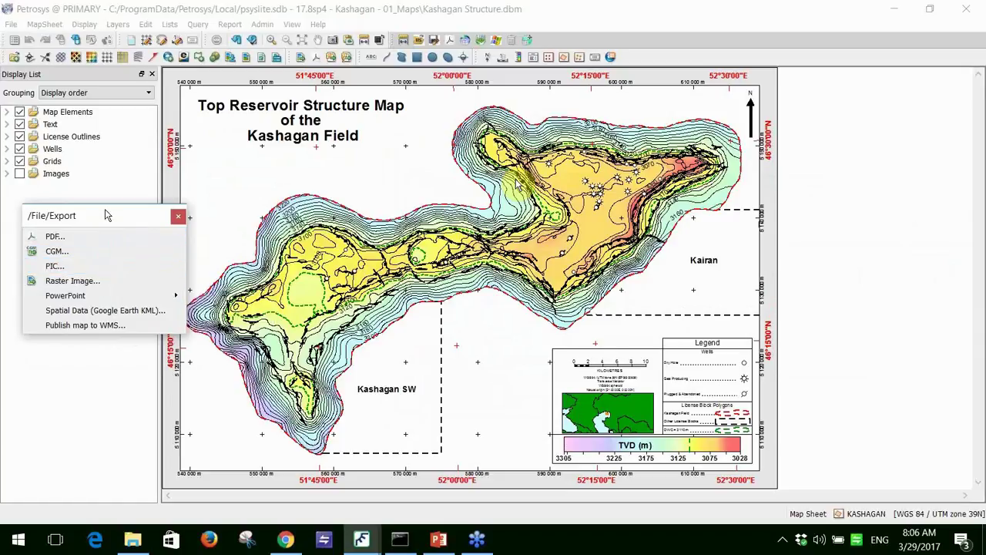
click(12, 24)
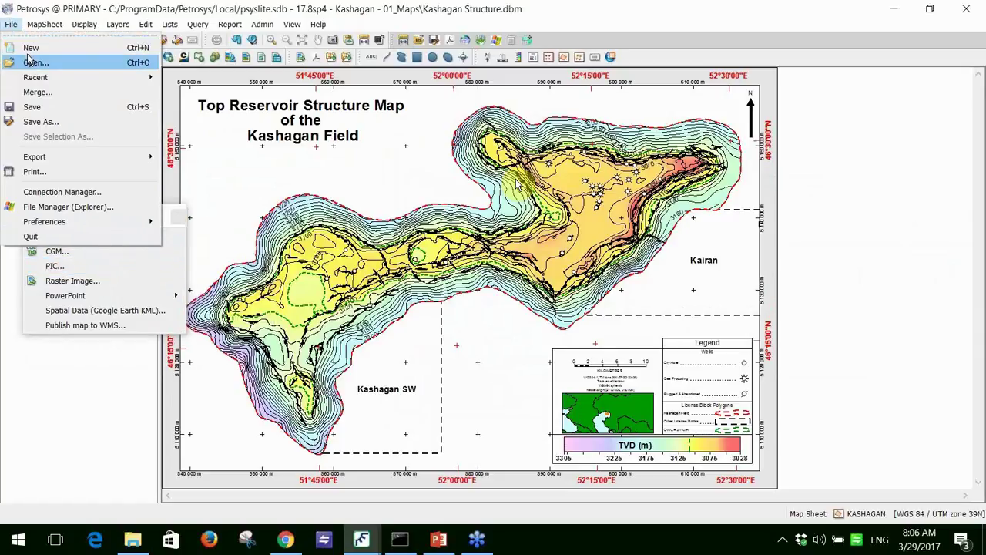
click(83, 375)
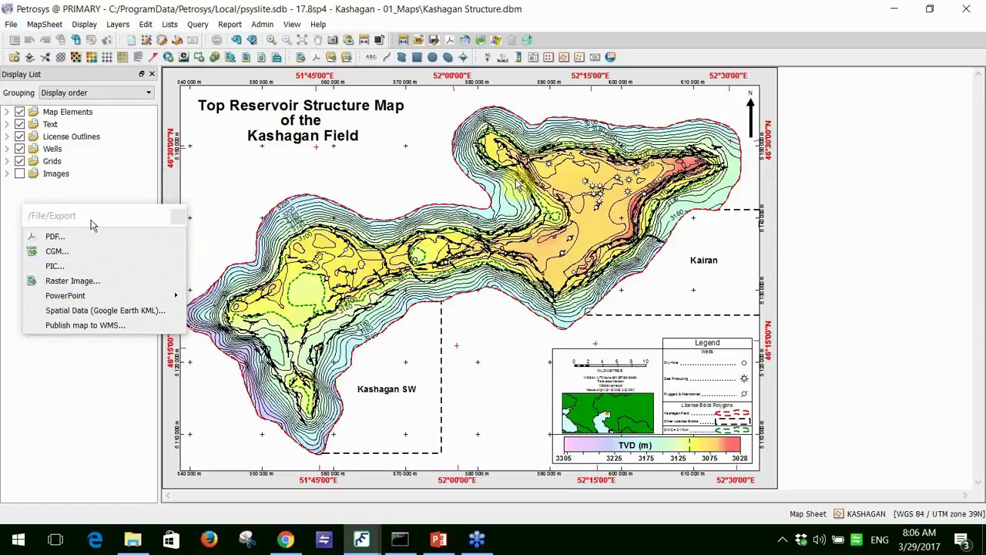
drag(94, 218, 86, 194)
Examine the WMS publishing settings for the Kashagan_Structure map, including the configuration wizard's introduction and the service URL
mouse_move(84, 275)
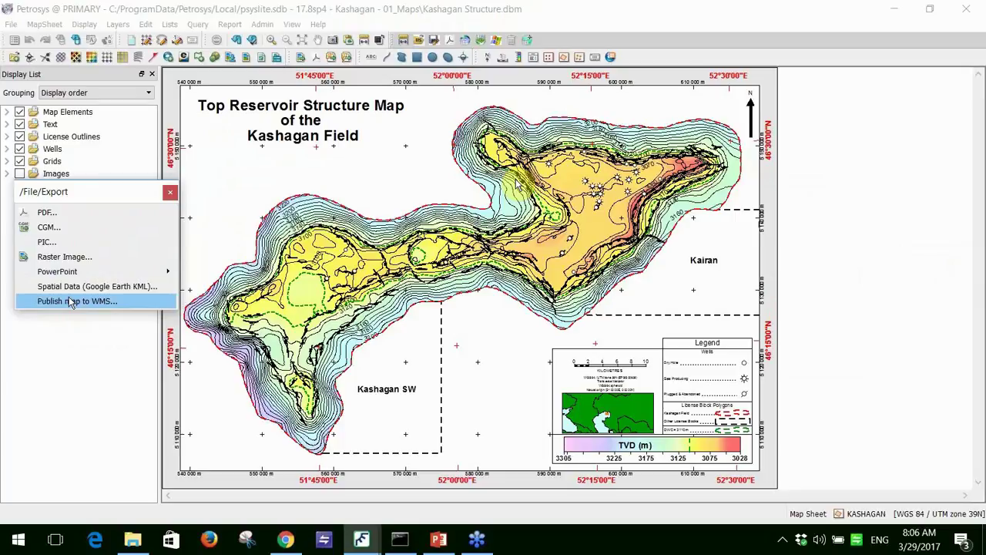
click(70, 301)
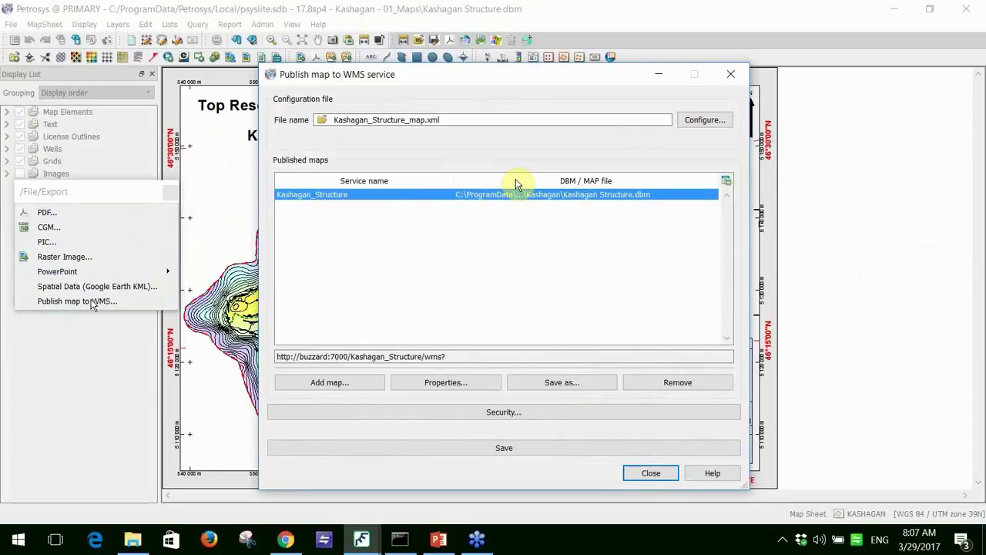
click(707, 122)
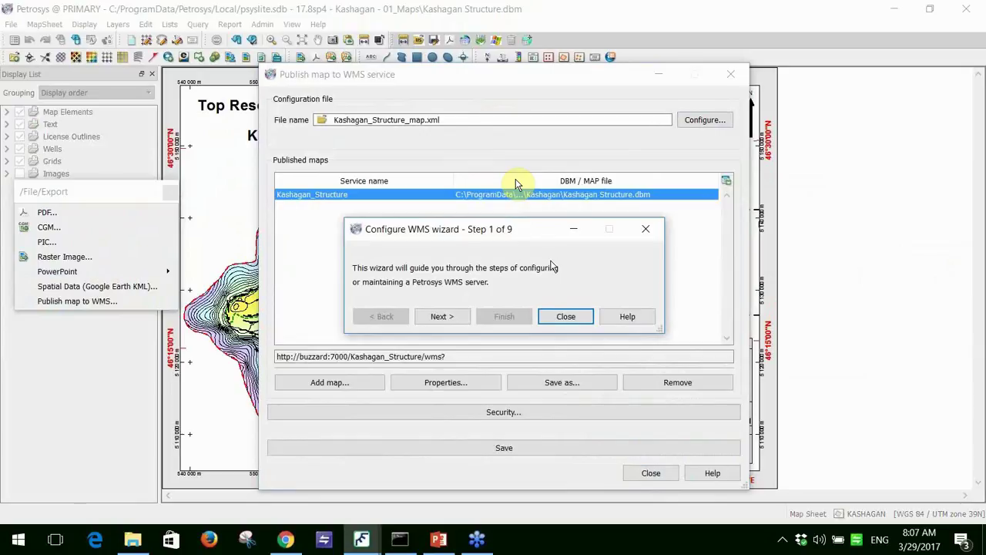
click(584, 316)
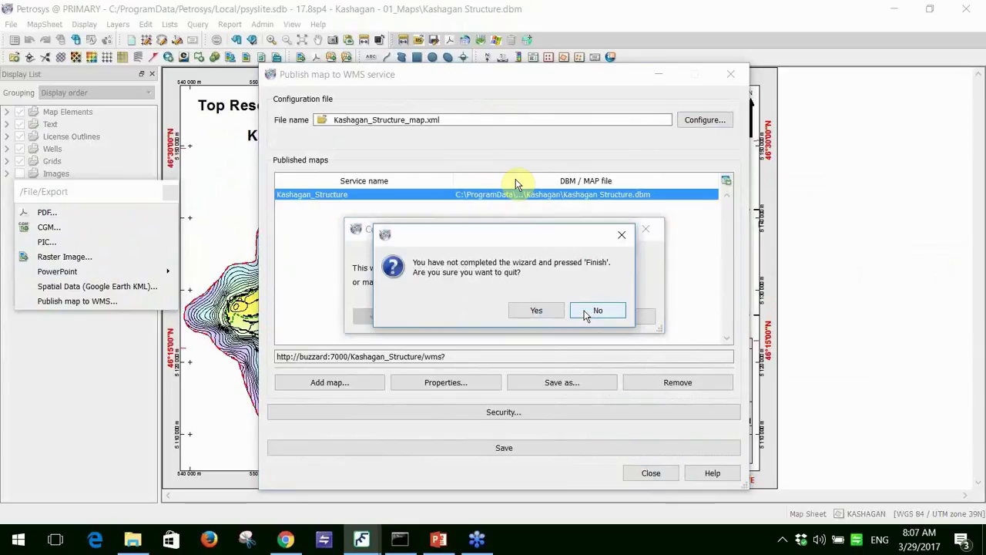
click(540, 310)
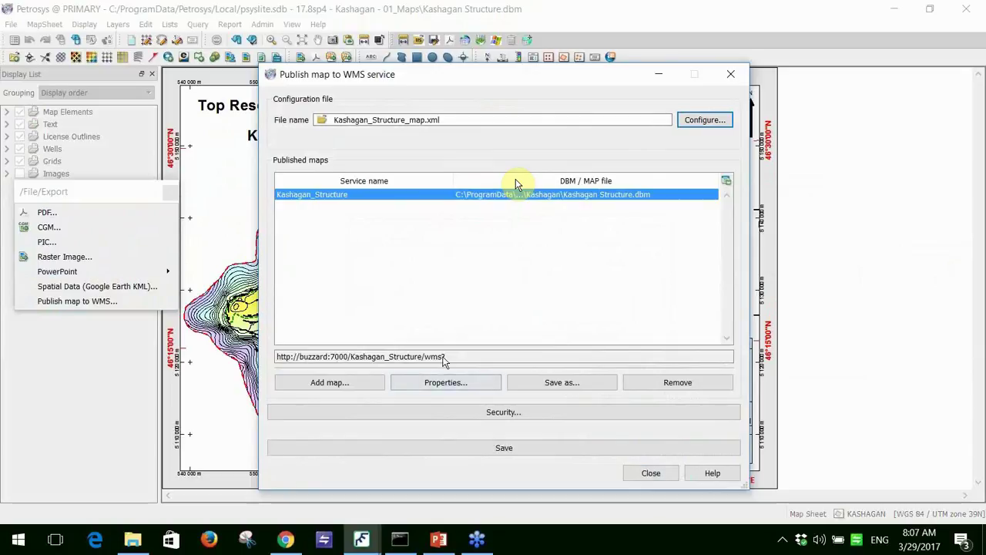
drag(441, 364, 293, 365)
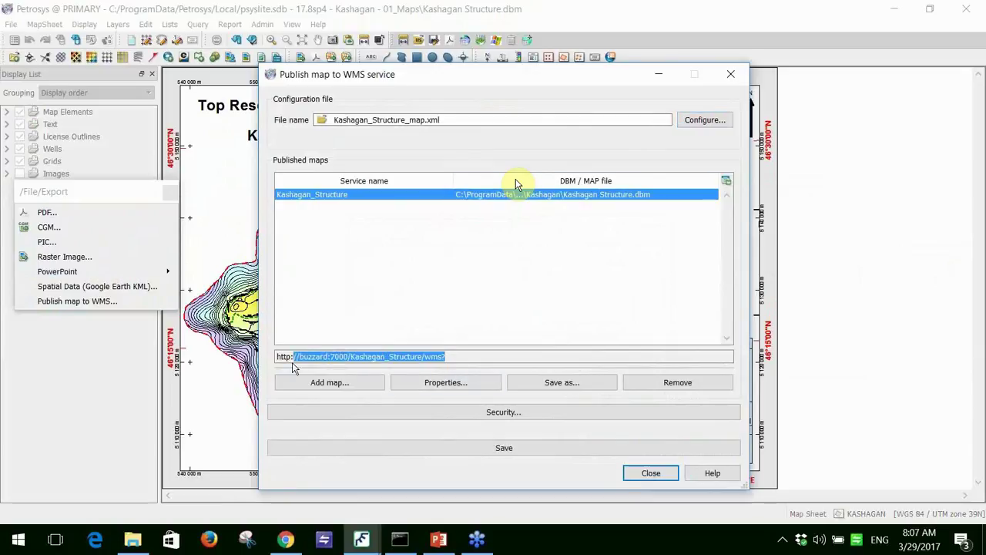
click(651, 472)
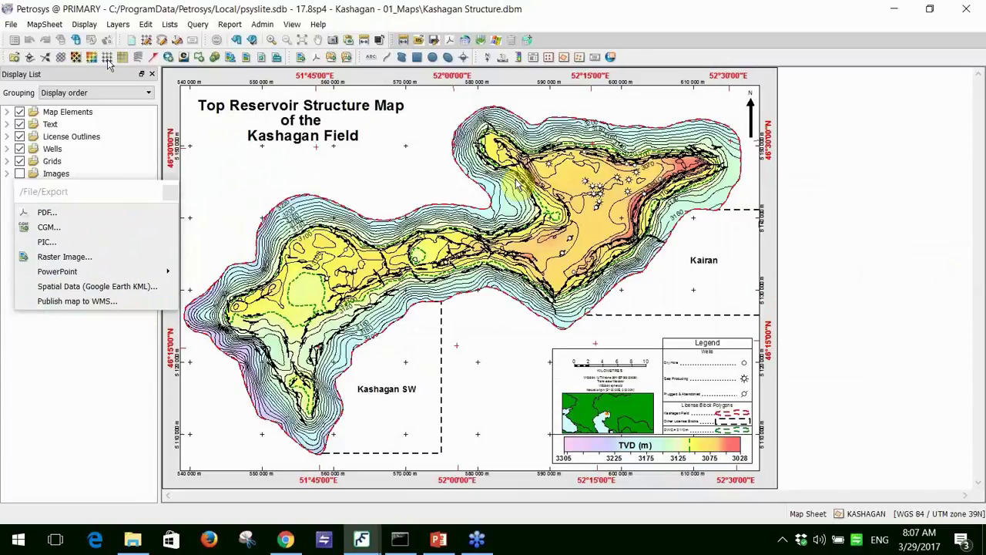
click(10, 28)
click(31, 47)
click(84, 24)
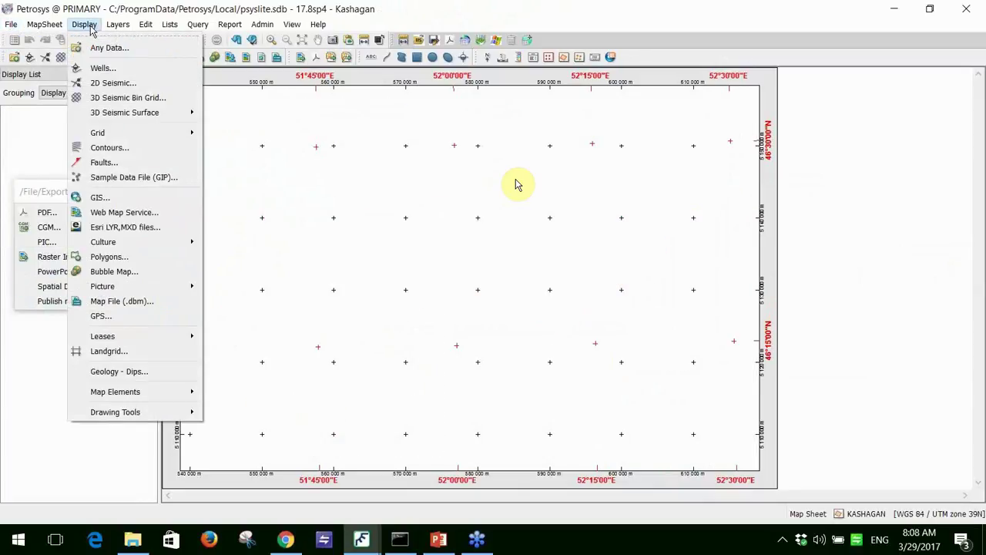
click(143, 215)
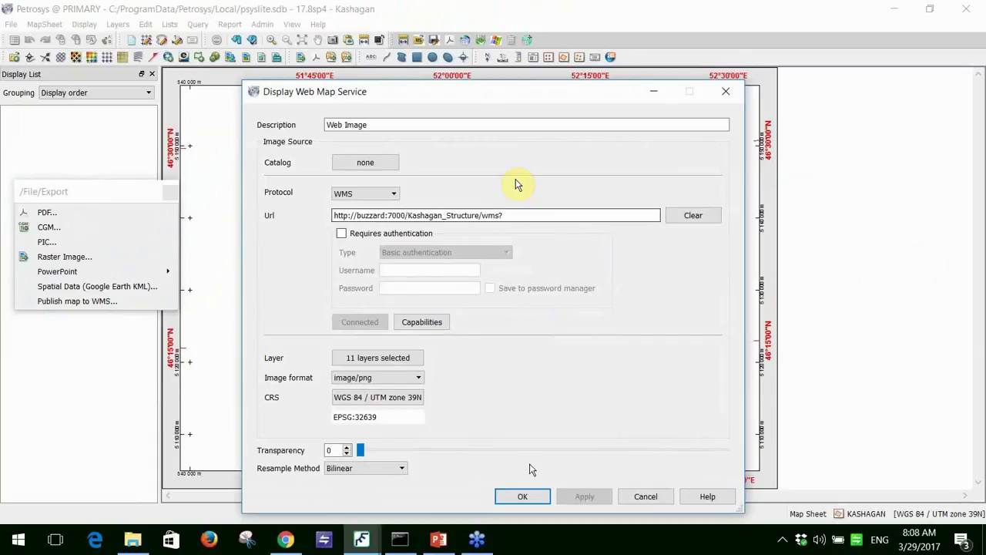
click(523, 497)
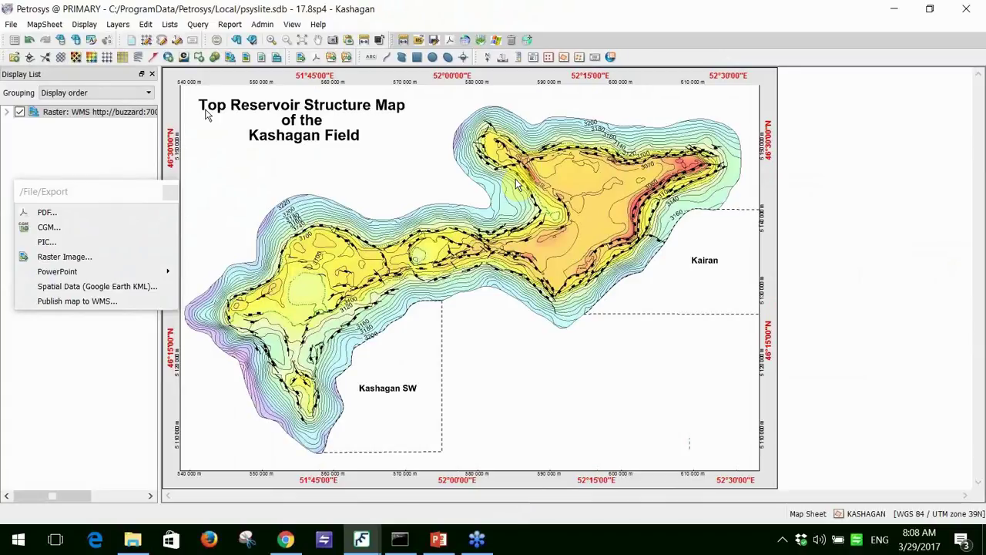
Reopen the recent map Kashagan Structure.dbm in place of the WMS map
click(10, 24)
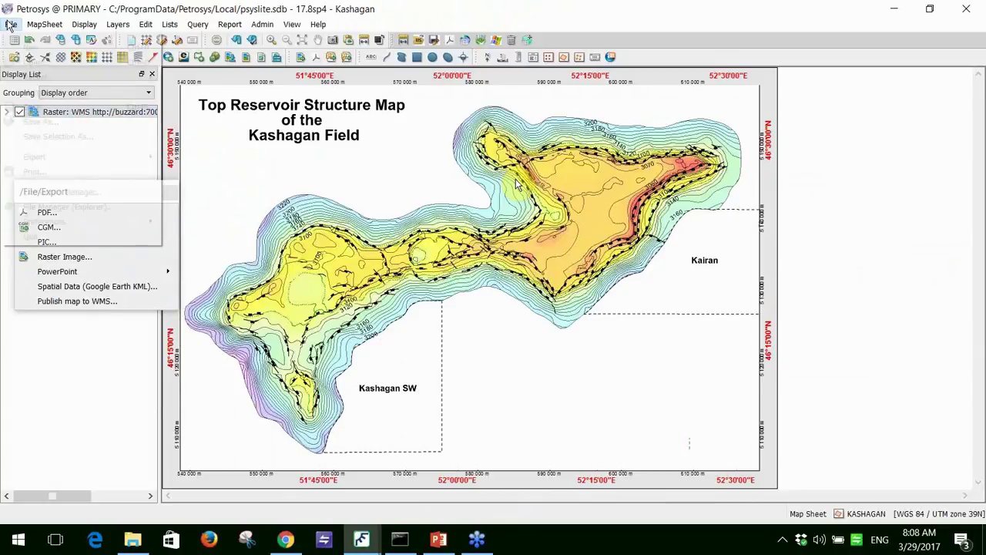
mouse_move(46, 77)
click(185, 81)
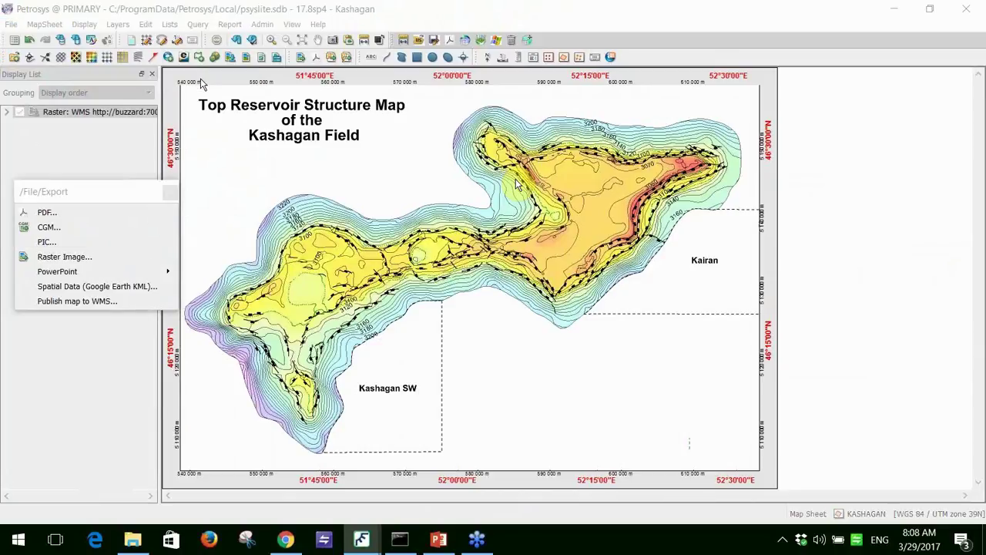
click(525, 296)
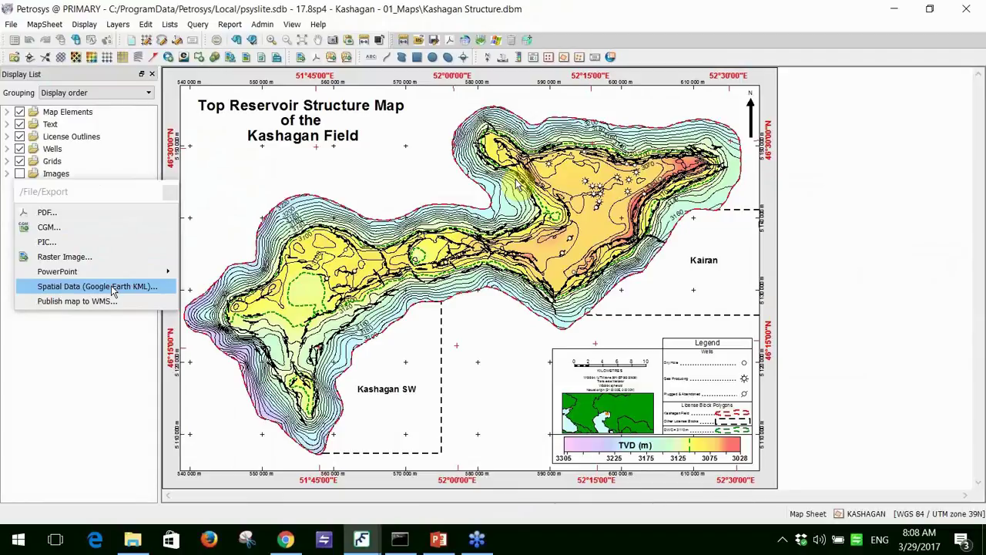
Export the map as a KML file named Example Map, including style information and text as polygons
click(111, 285)
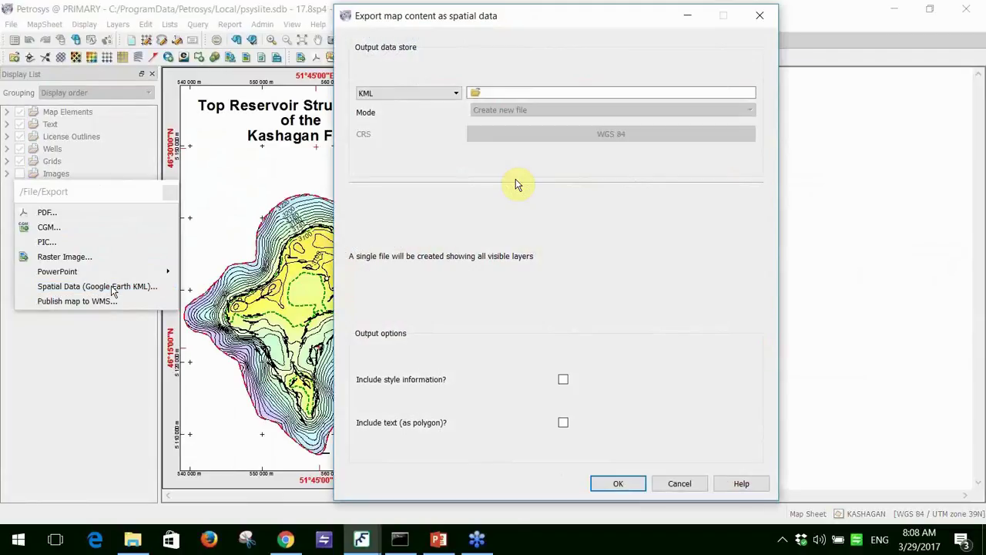
click(563, 93)
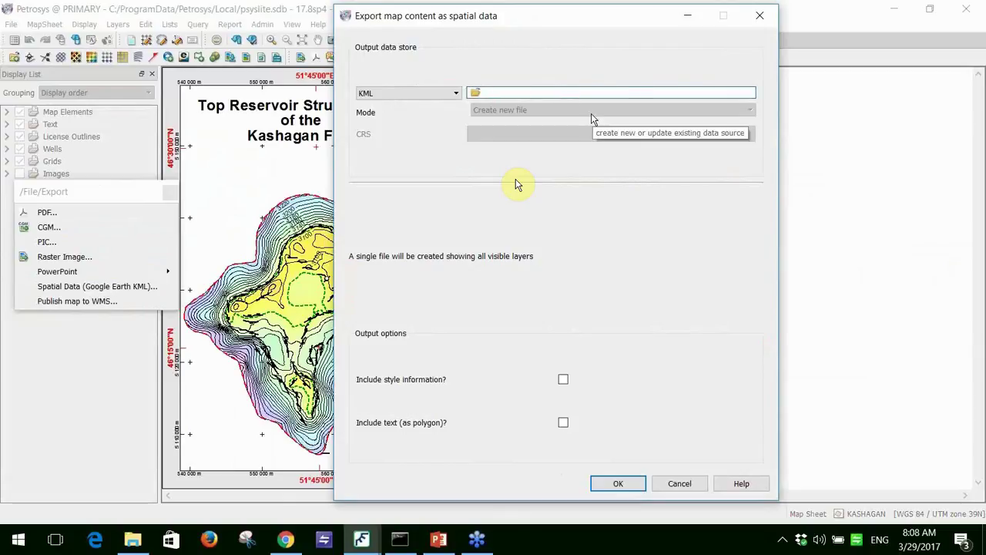
text(Example Map)
key(Tab)
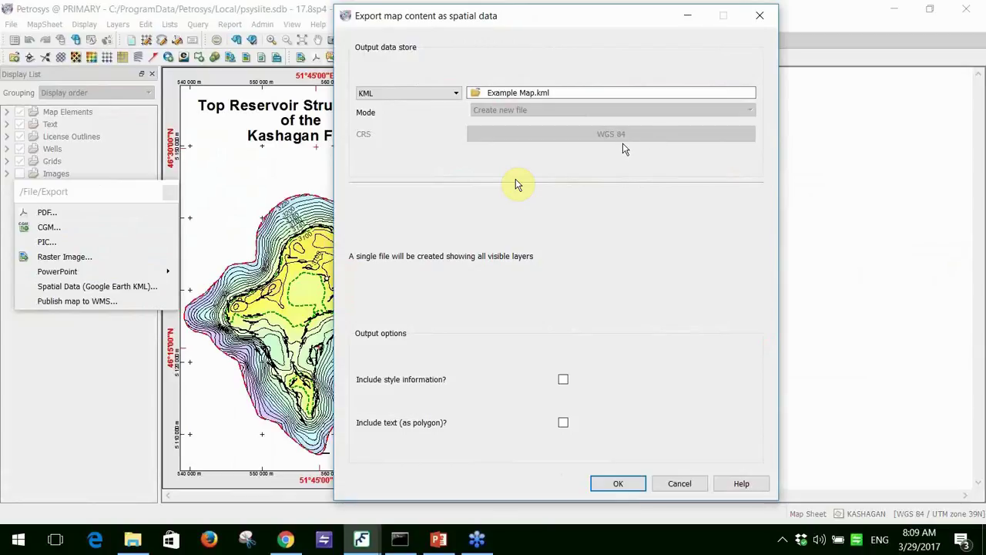
click(563, 379)
click(563, 422)
click(619, 483)
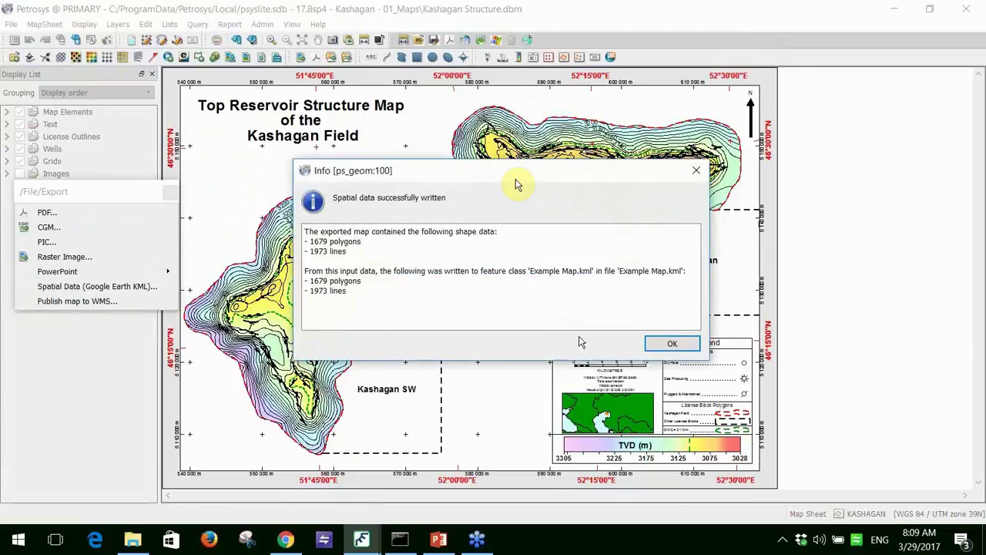
drag(347, 251, 310, 242)
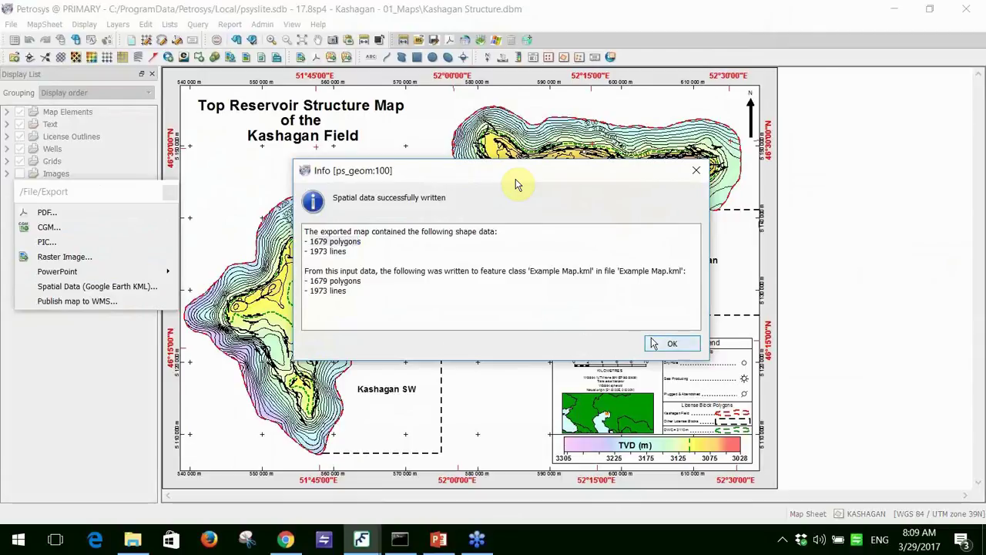
key(Return)
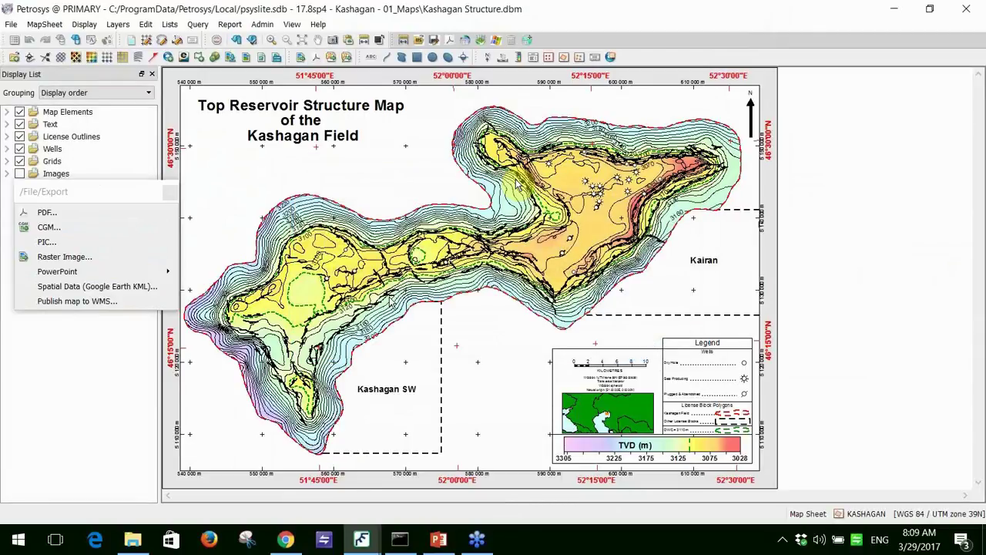
Open the exported Example Map KML file from the Kashagan project folder in Google Earth and dismiss the start-up tips
click(133, 539)
click(374, 233)
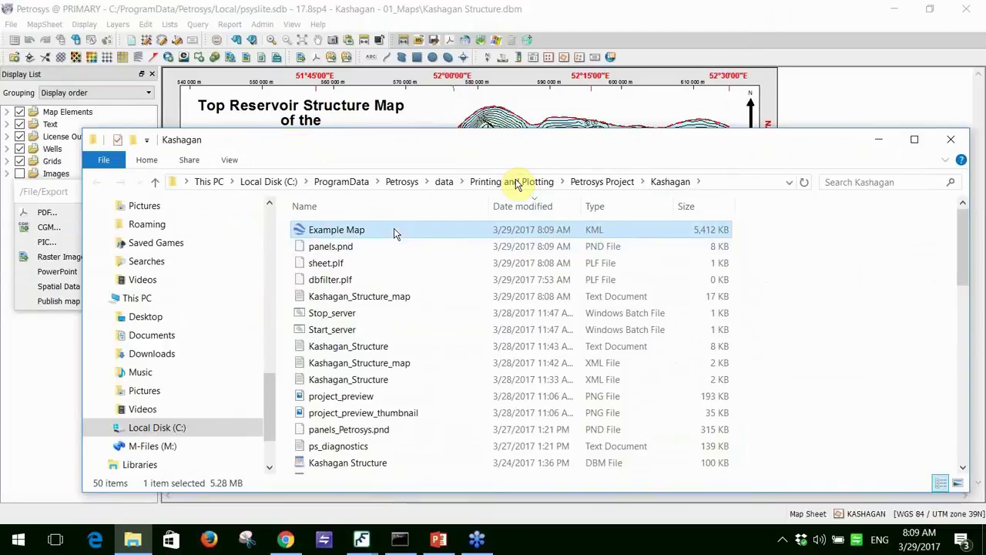
double_click(394, 232)
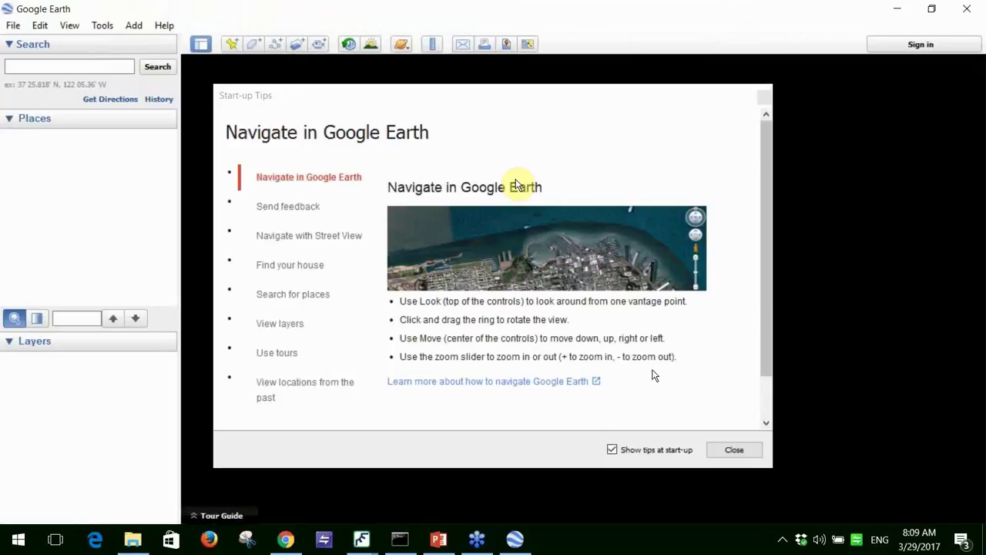
click(733, 449)
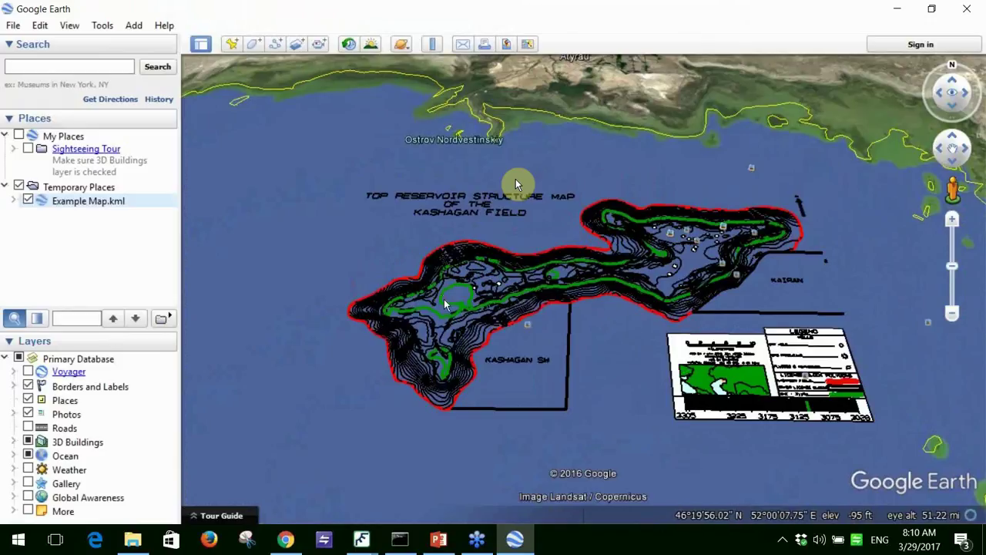
Expand the layers of Example Map.kml and display only the faults layer from Petrosys Data
click(15, 202)
click(23, 215)
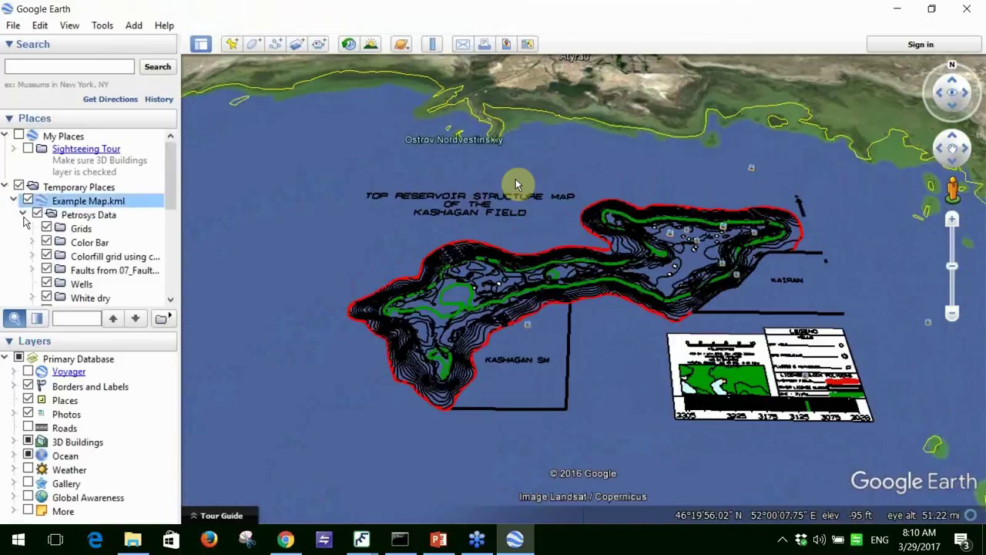
click(37, 215)
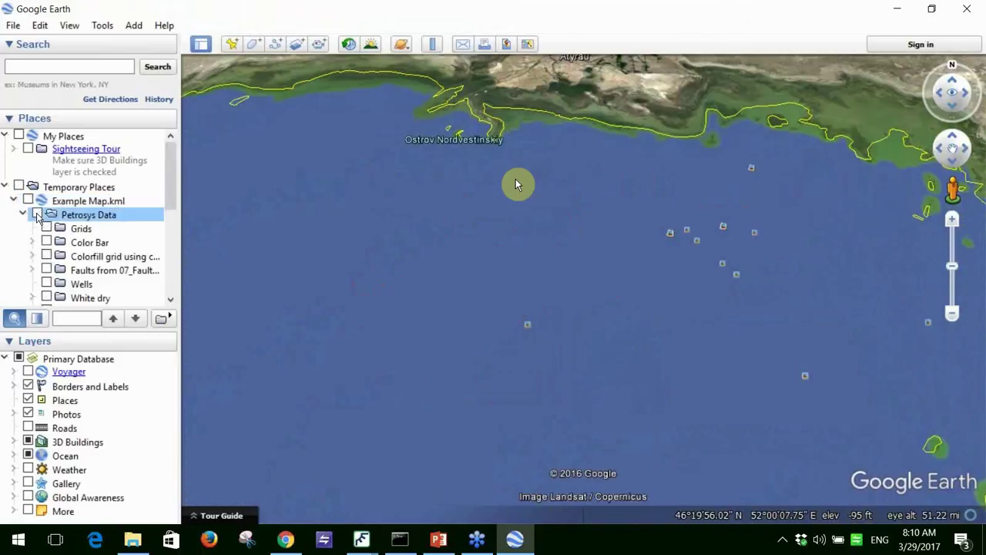
click(47, 269)
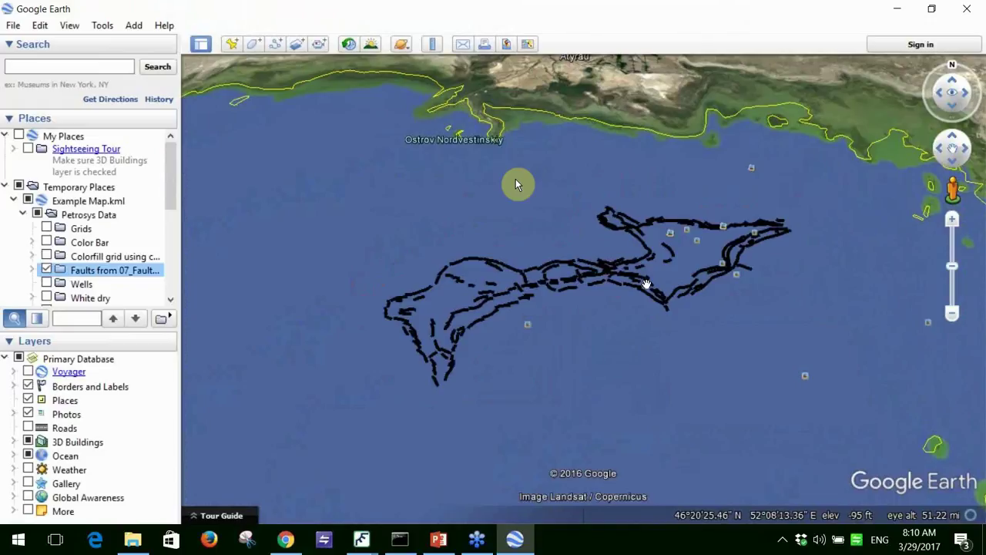
scroll(636, 307, up, 2)
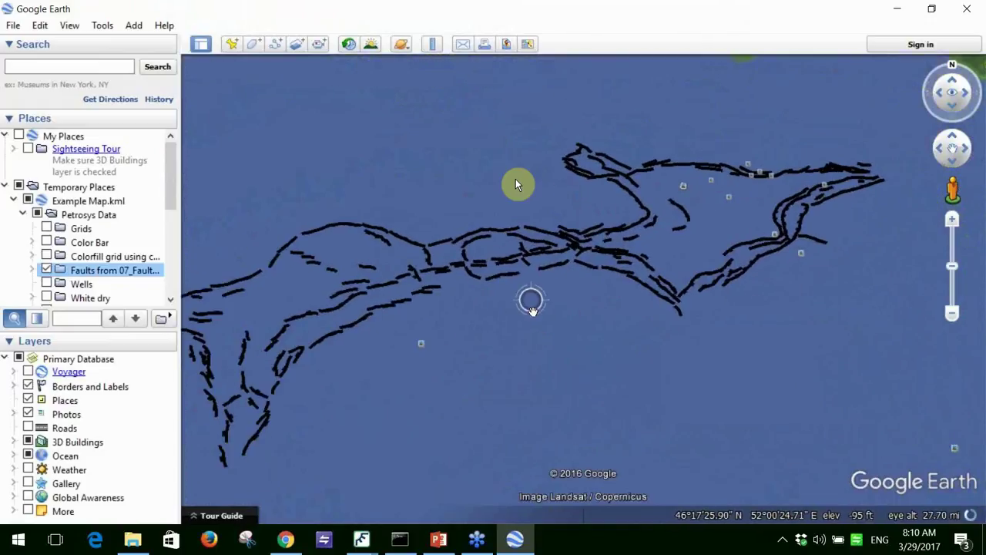
Show the Wells layer and the second White dry layer with the faults, then hide these layers again
click(48, 284)
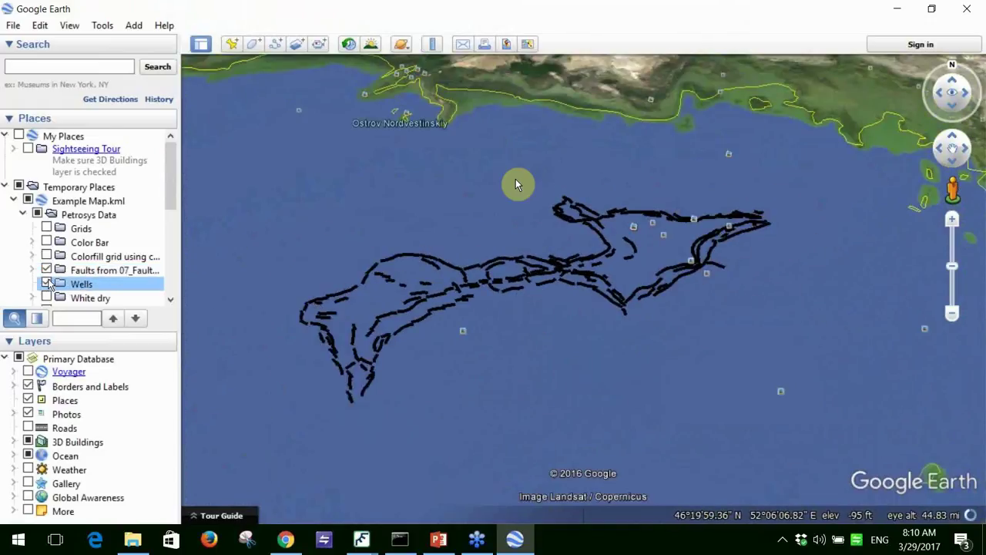
scroll(49, 281, down, 2)
click(47, 261)
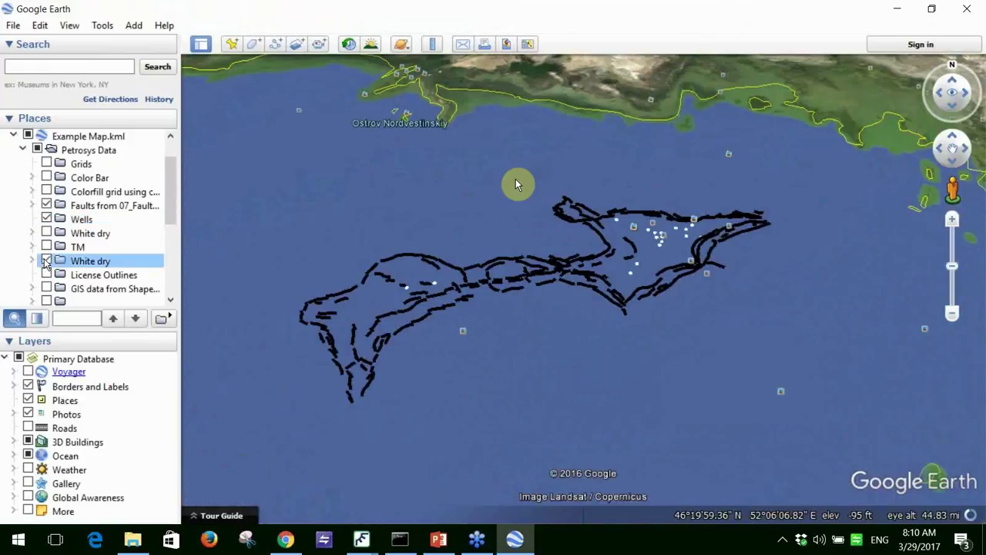
click(48, 219)
click(47, 205)
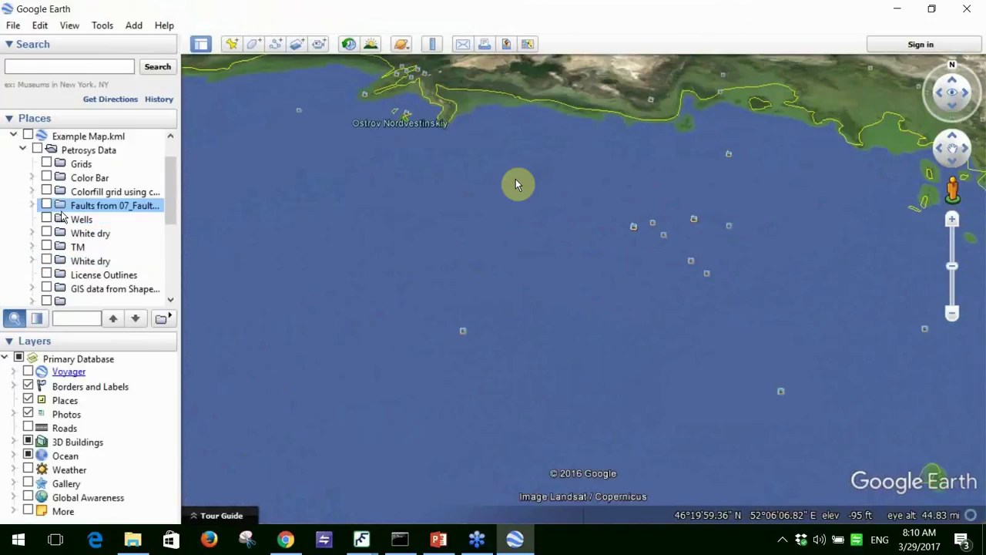
Show all the Petrosys Data layers again and switch back to the Petrosys map window
click(37, 150)
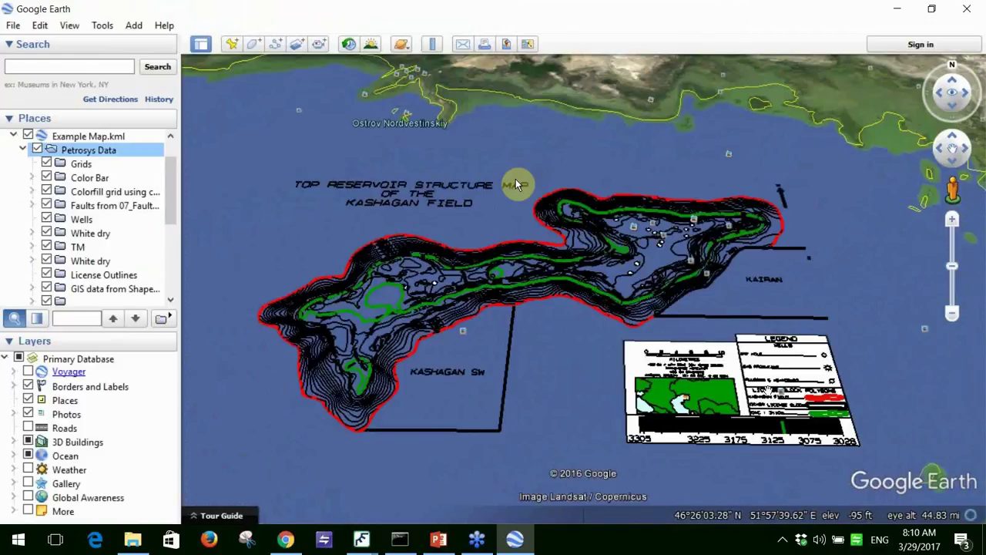
click(13, 137)
click(897, 9)
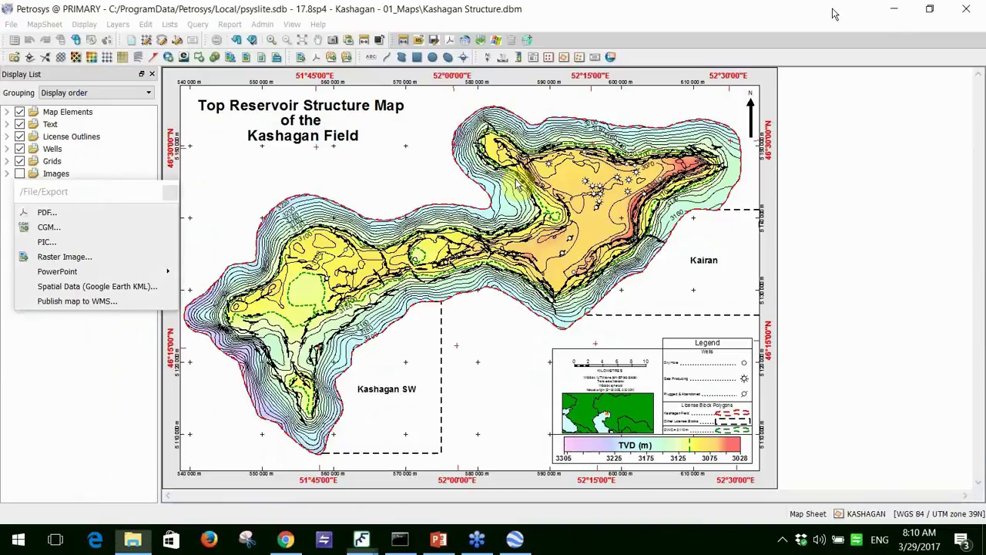
click(842, 11)
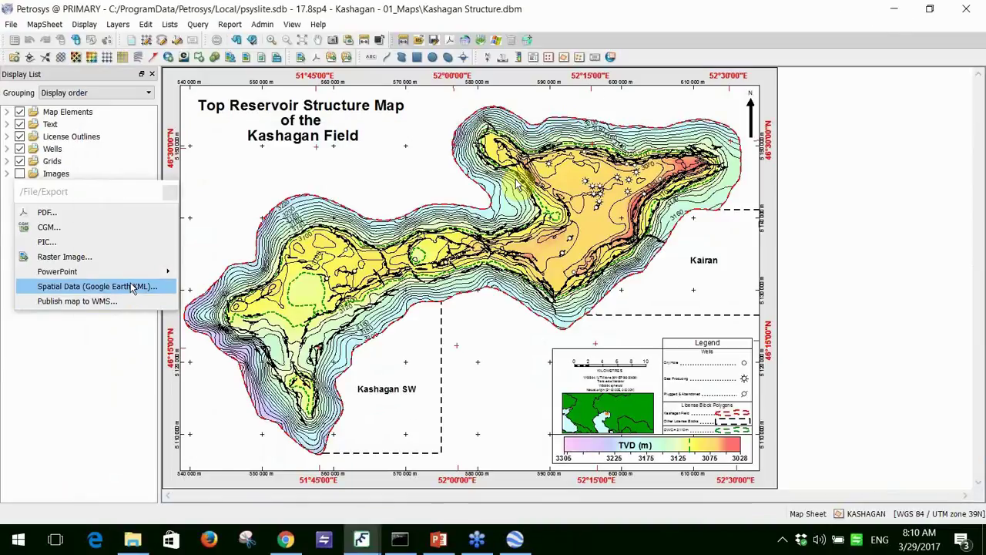
Hide the Export Toolbar and display it again
mouse_move(127, 276)
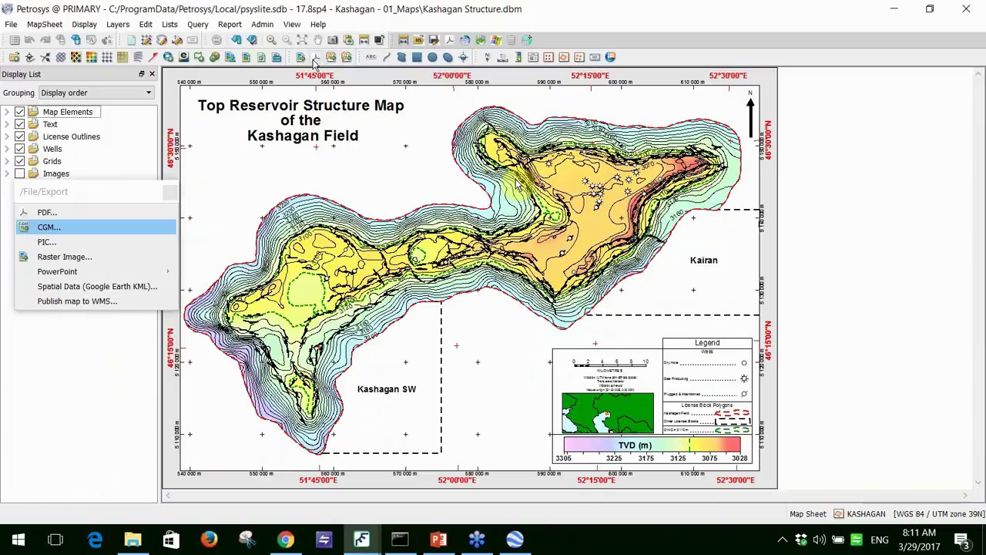
right_click(651, 60)
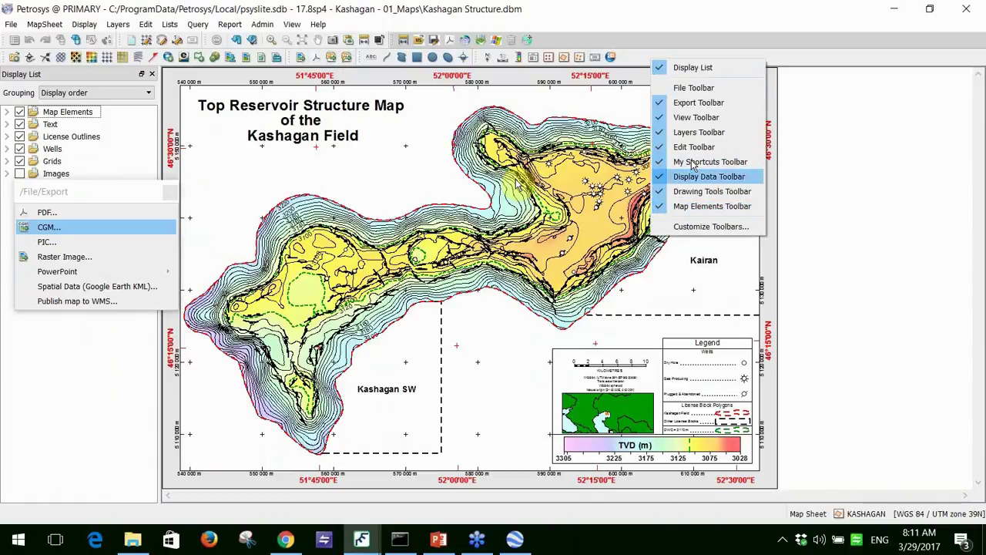
click(707, 103)
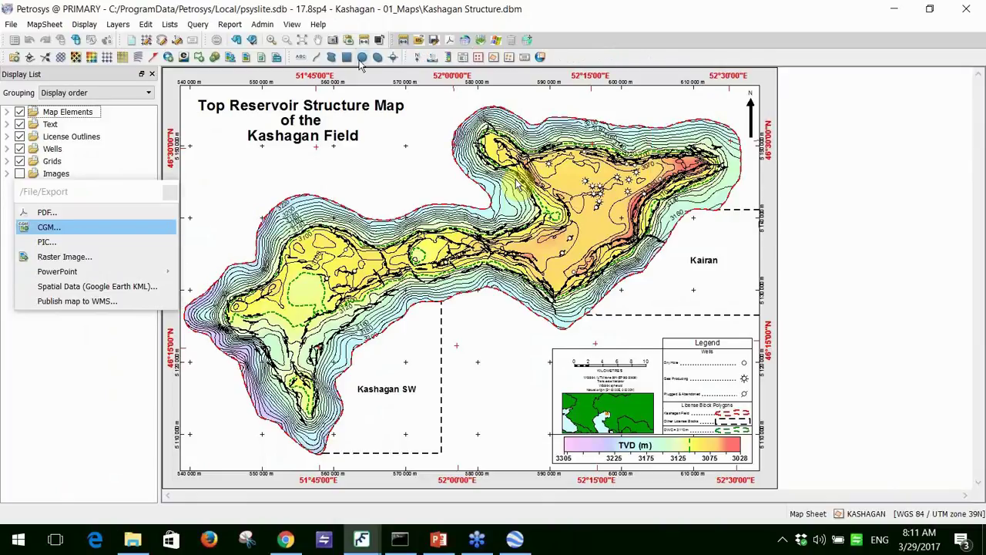
right_click(621, 64)
click(647, 105)
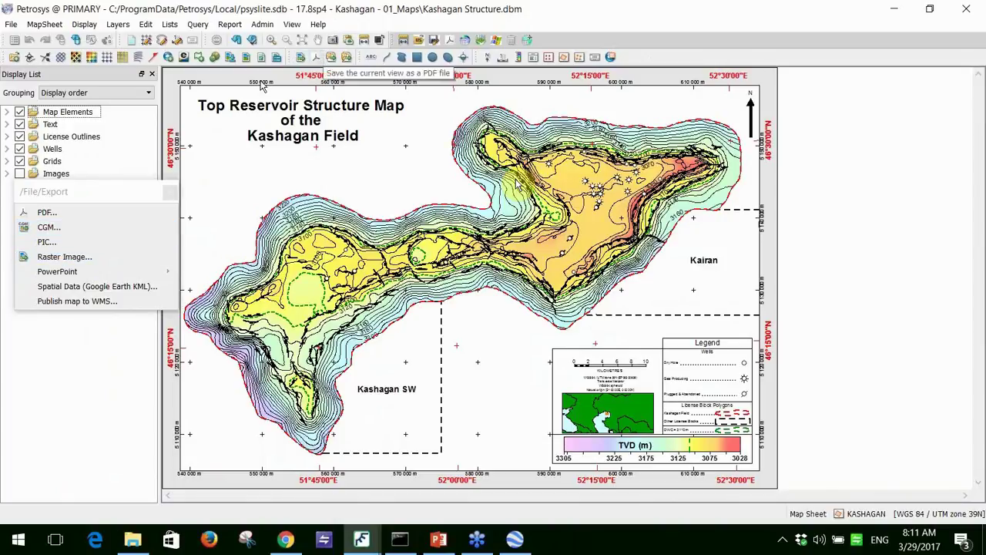
Export the map to the open Printing and Plotting presentation in PowerPoint and look through its first three slides
click(349, 60)
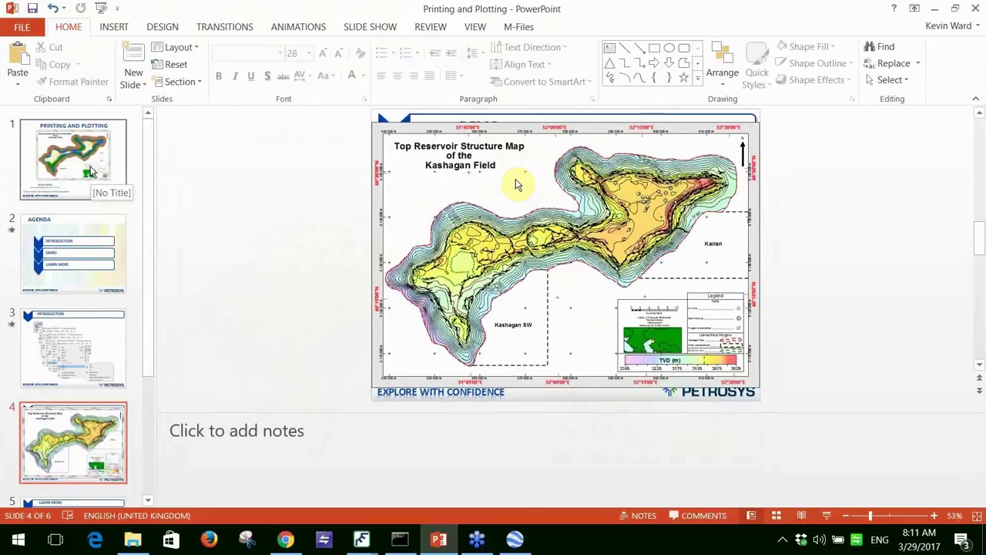
click(86, 182)
click(85, 262)
click(88, 355)
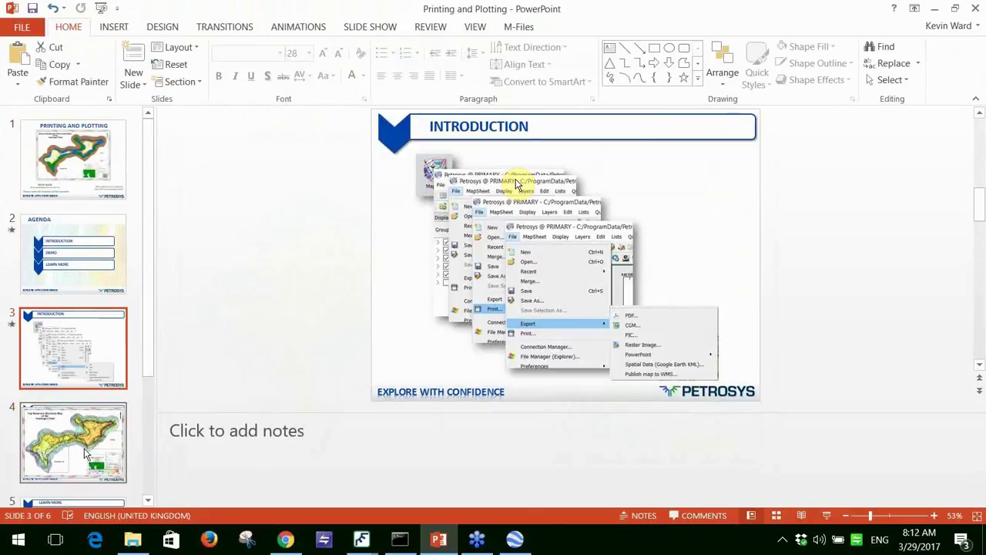
On slide 4, shrink the exported map picture to about two thirds of its size and place it beneath the DEMO title
click(81, 445)
drag(524, 225, 549, 232)
drag(516, 185, 518, 185)
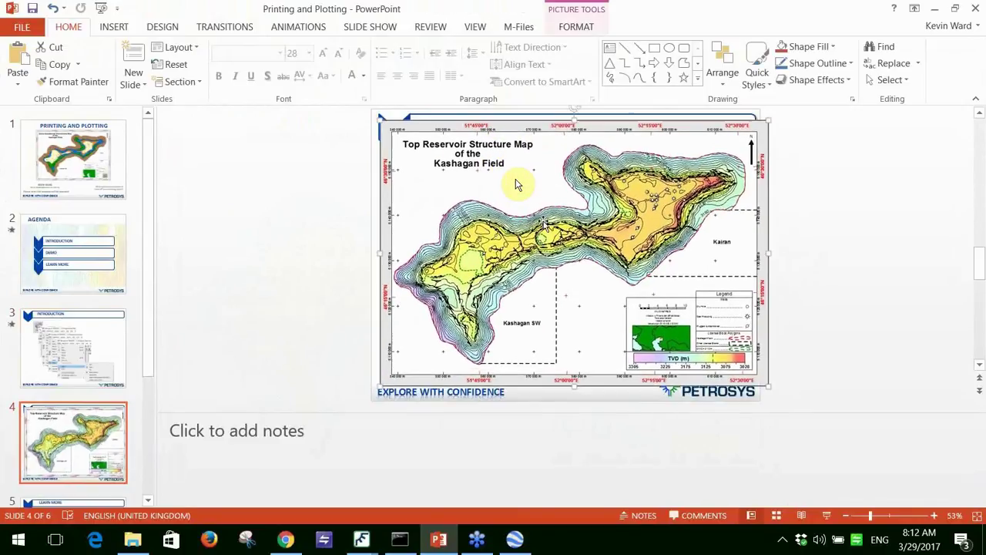
drag(381, 120, 516, 214)
drag(608, 322, 585, 260)
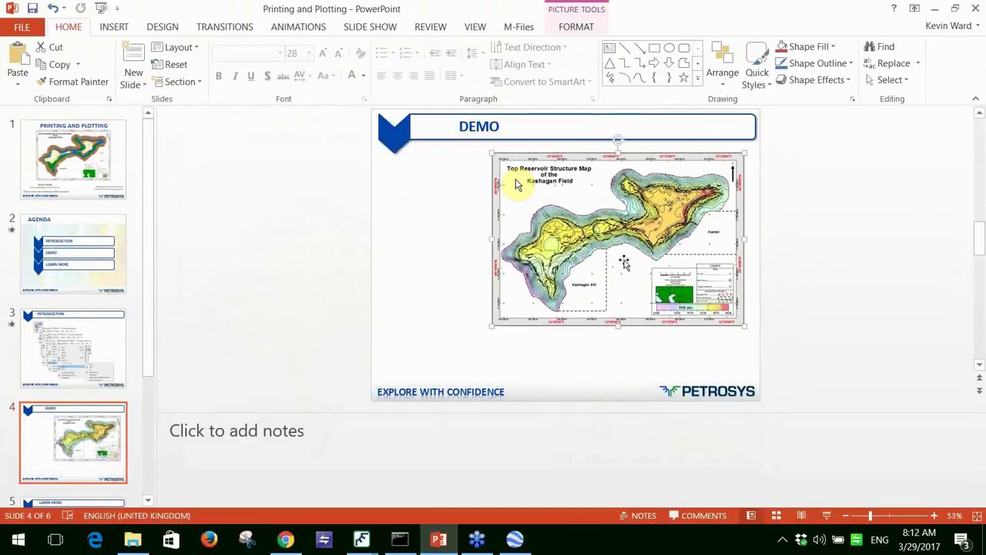
click(833, 292)
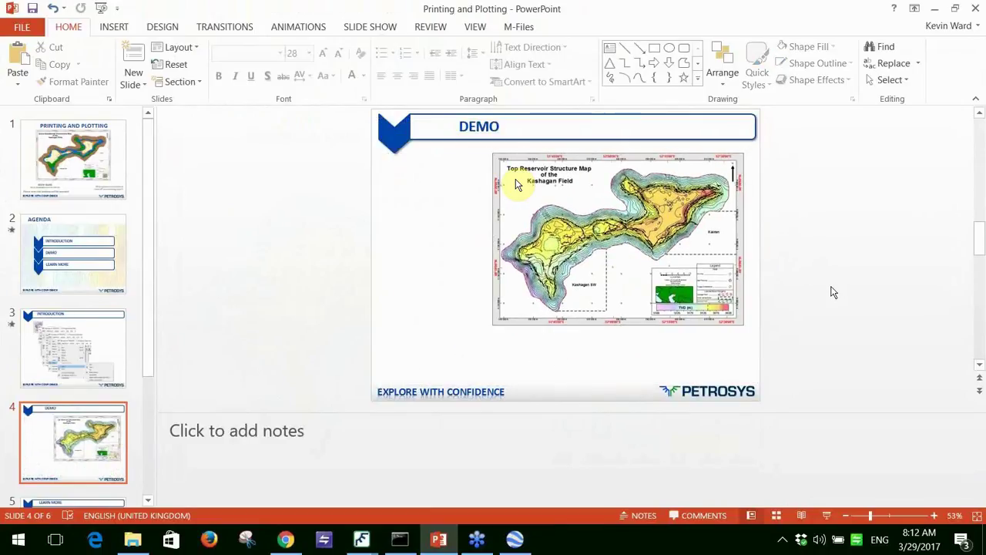
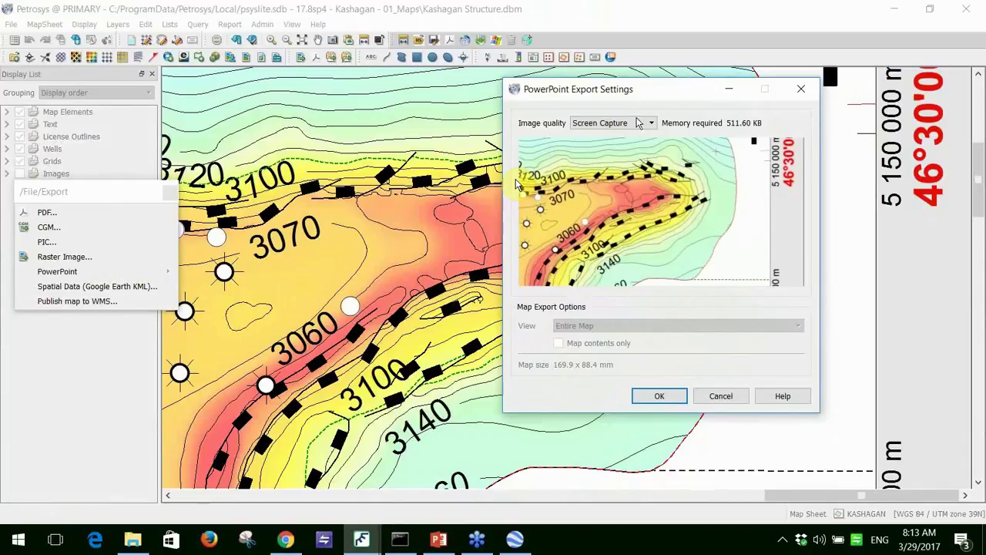
Export the map's current view to PowerPoint at Medium (150 DPI) quality and switch to the presentation
click(650, 124)
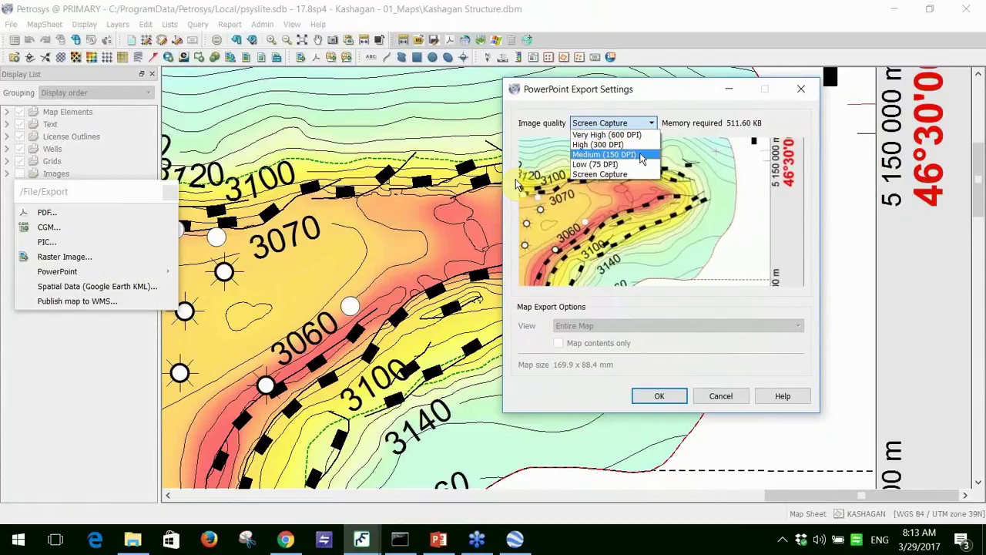
click(642, 157)
click(591, 329)
click(590, 347)
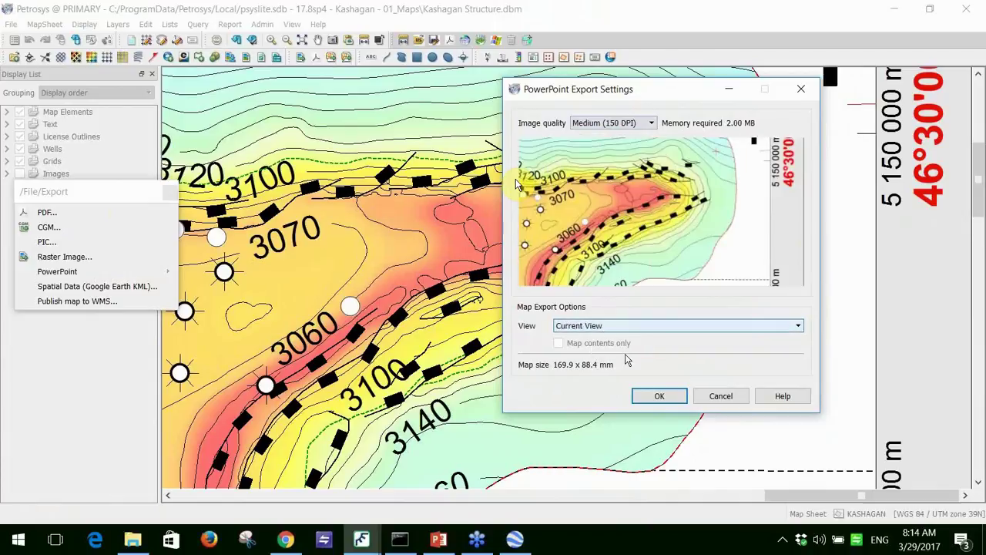
click(677, 397)
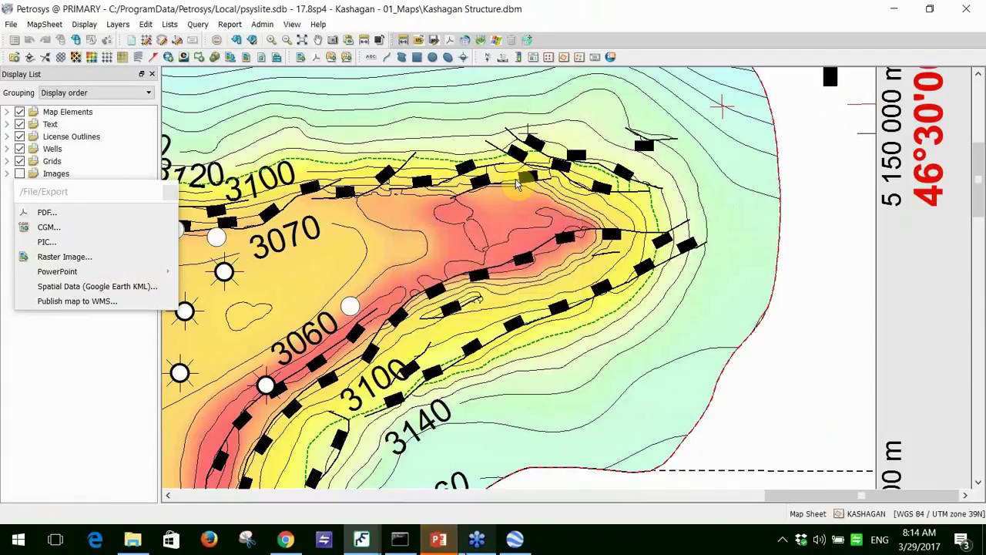
click(446, 543)
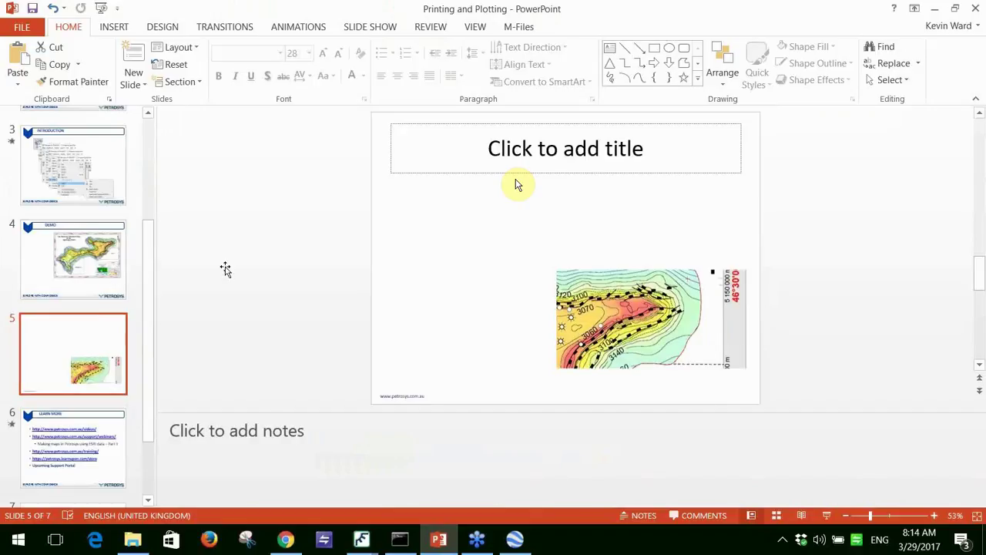
Add a slide after slide 5 of the presentation and export the map area around the central wells onto it
click(361, 539)
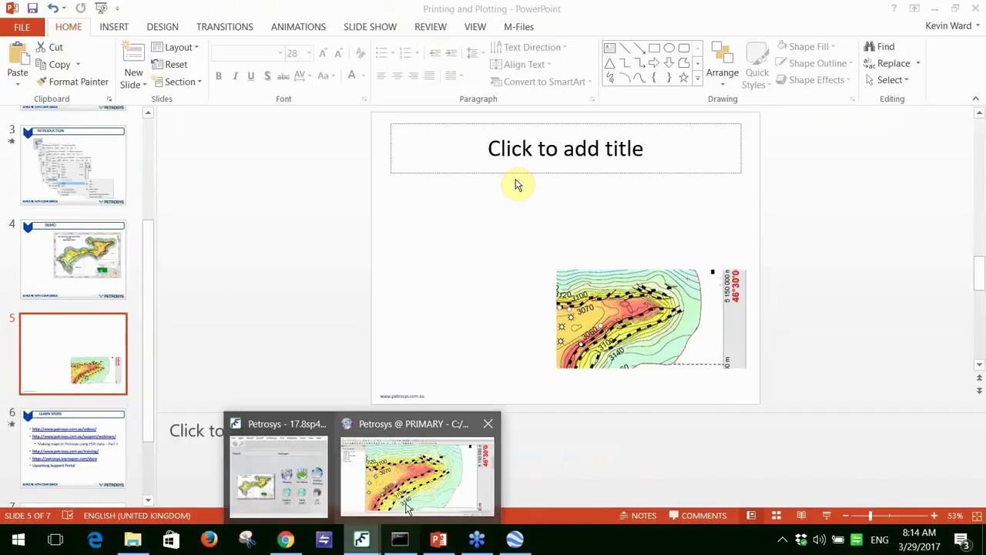
click(418, 470)
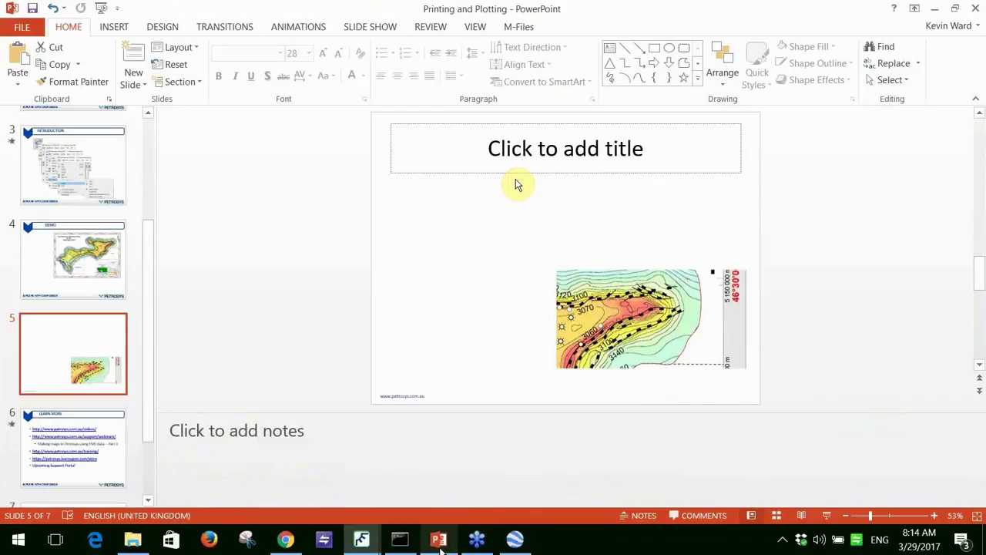
right_click(83, 399)
click(108, 453)
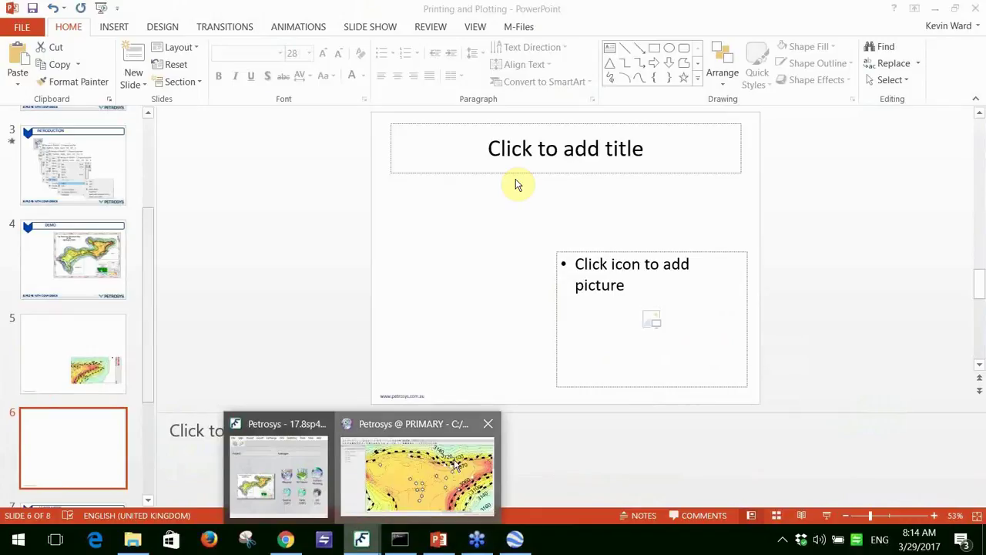
click(454, 470)
click(657, 396)
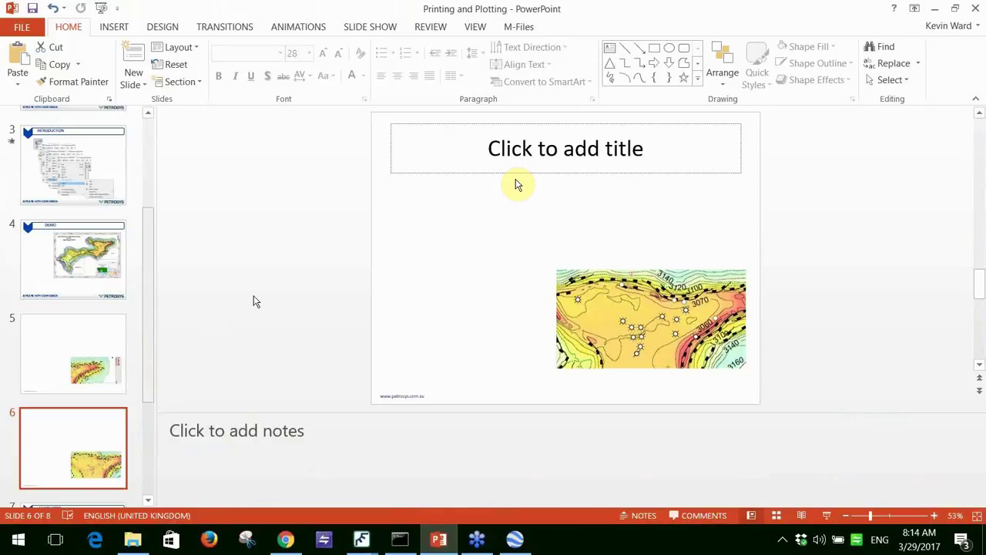
Switch back to Petrosys, open the raster image export and look through its file formats, keeping GeoTIFF
mouse_move(362, 531)
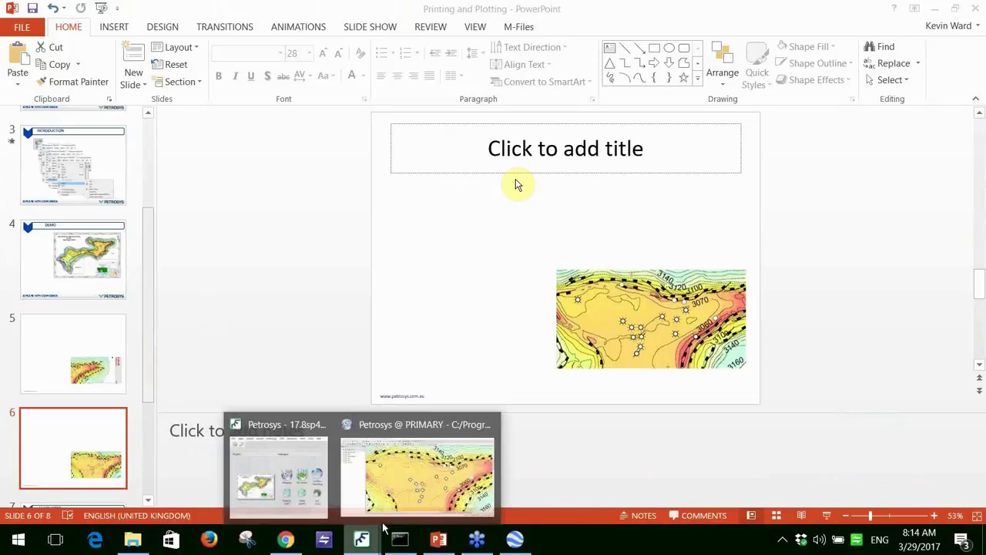
click(418, 474)
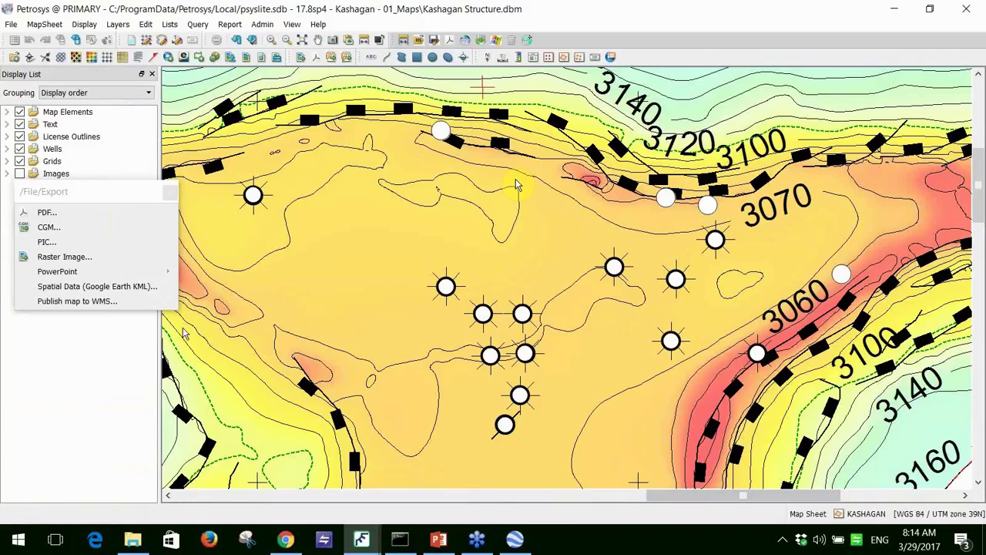
click(86, 262)
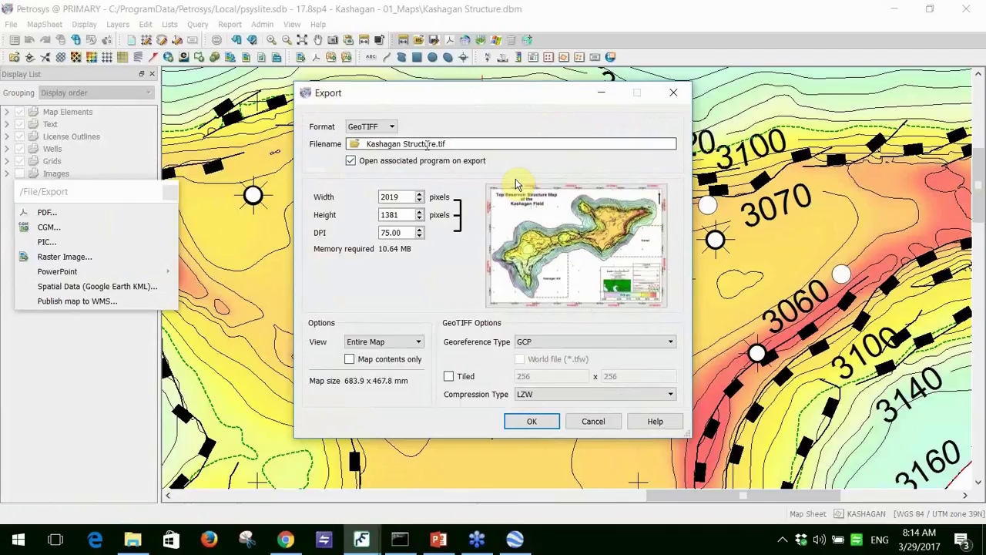
click(391, 128)
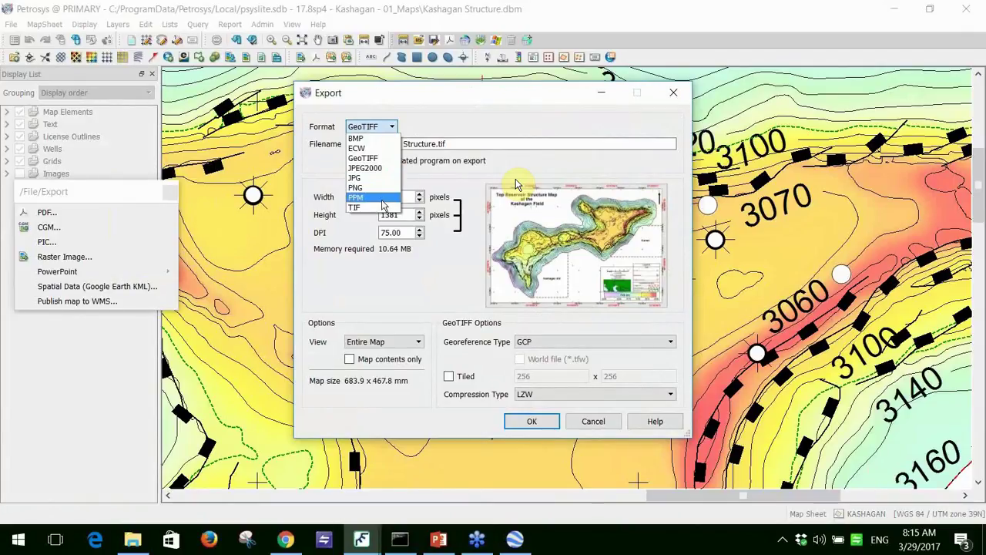
click(388, 110)
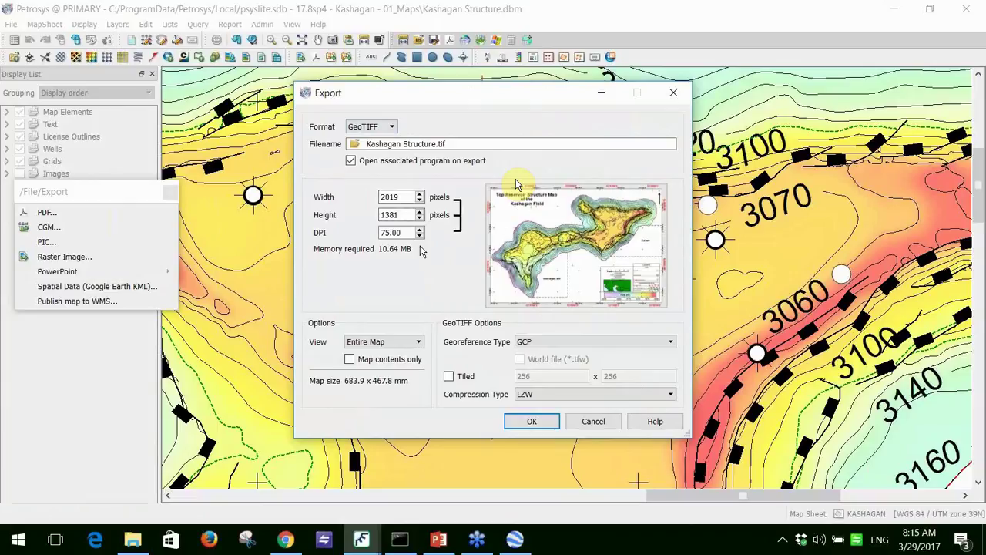
Try a resolution of 7500 DPI for the raster export and restore it to 75 DPI
drag(407, 235, 398, 235)
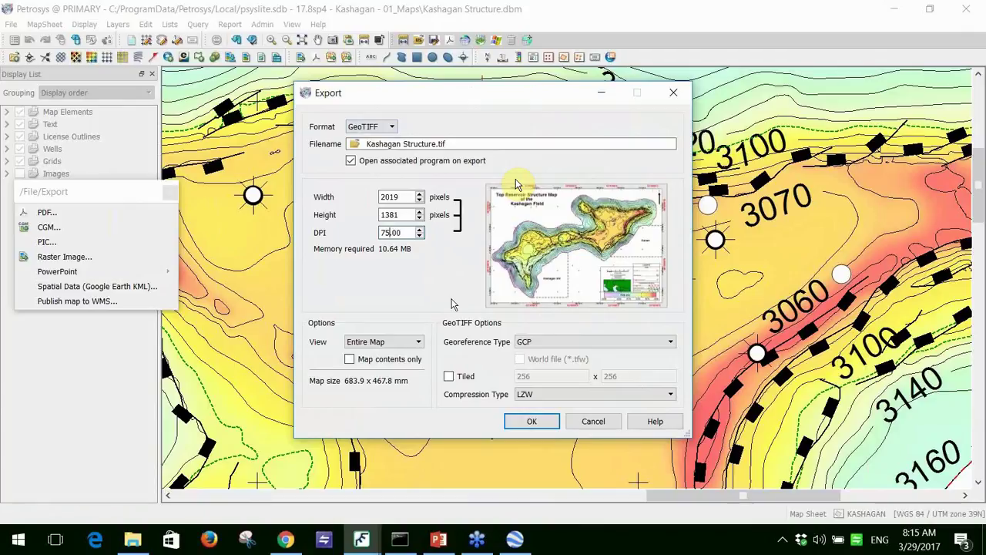
text(00)
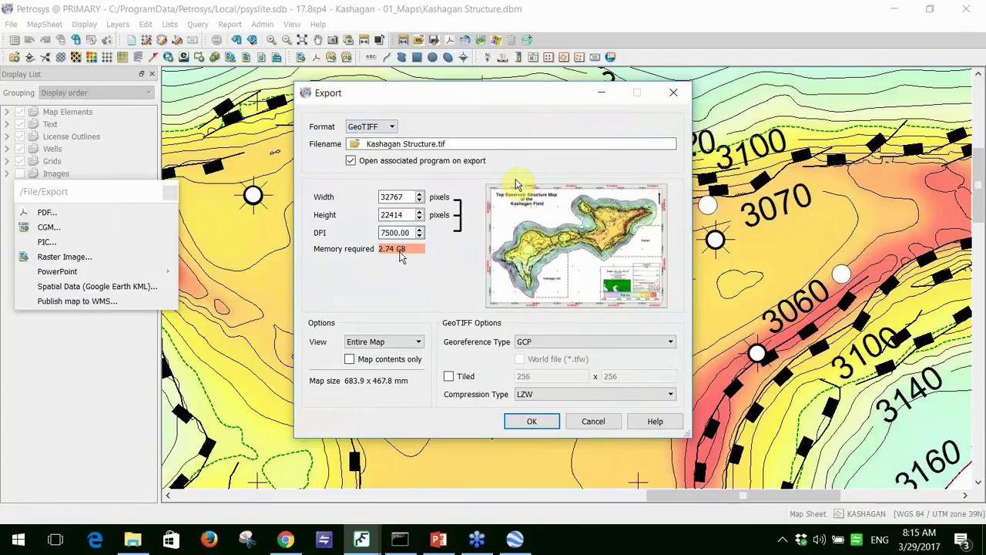
key(BackSpace)
key(BackSpace)
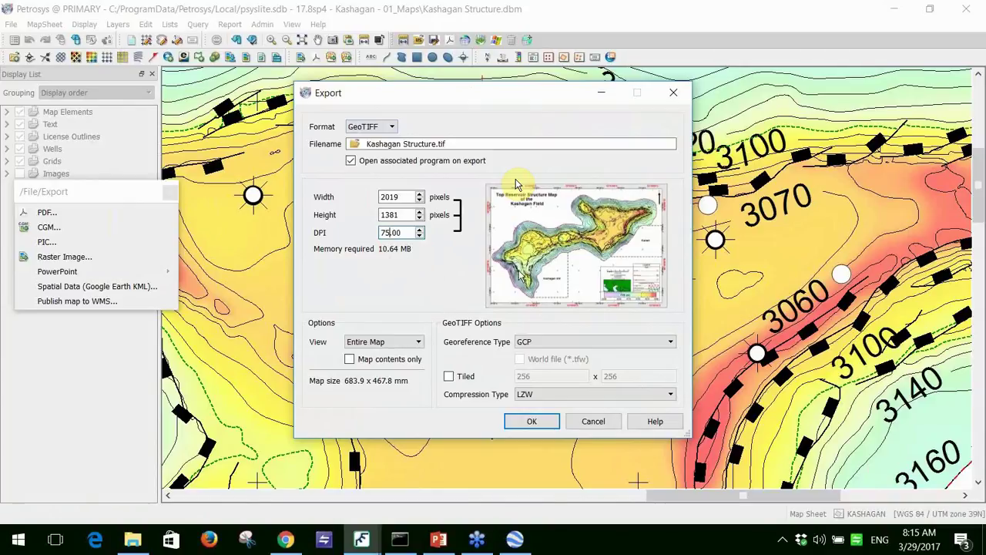
Export the entire map as the GeoTIFF file Kashagan Structure.tif and close the image viewer after checking the result
click(377, 343)
click(384, 353)
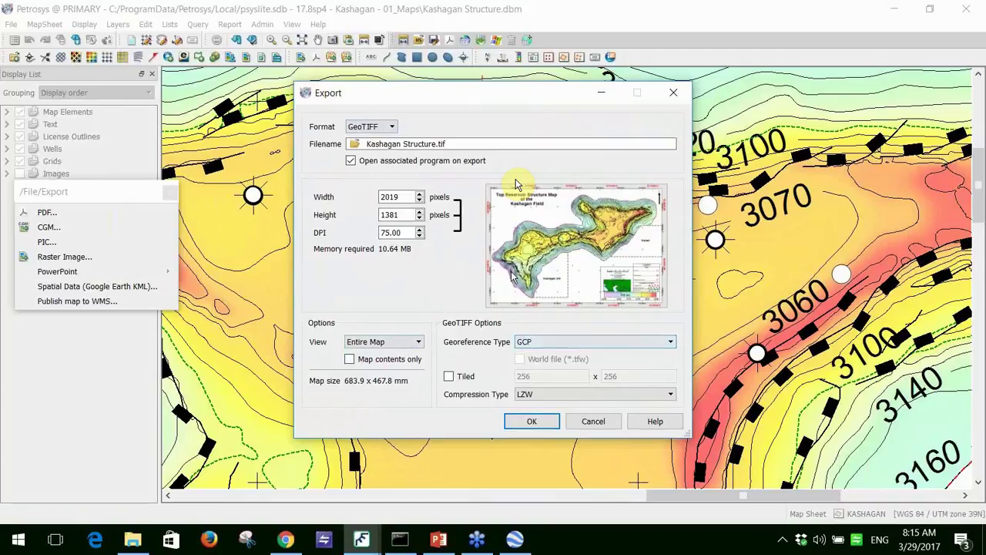
click(379, 128)
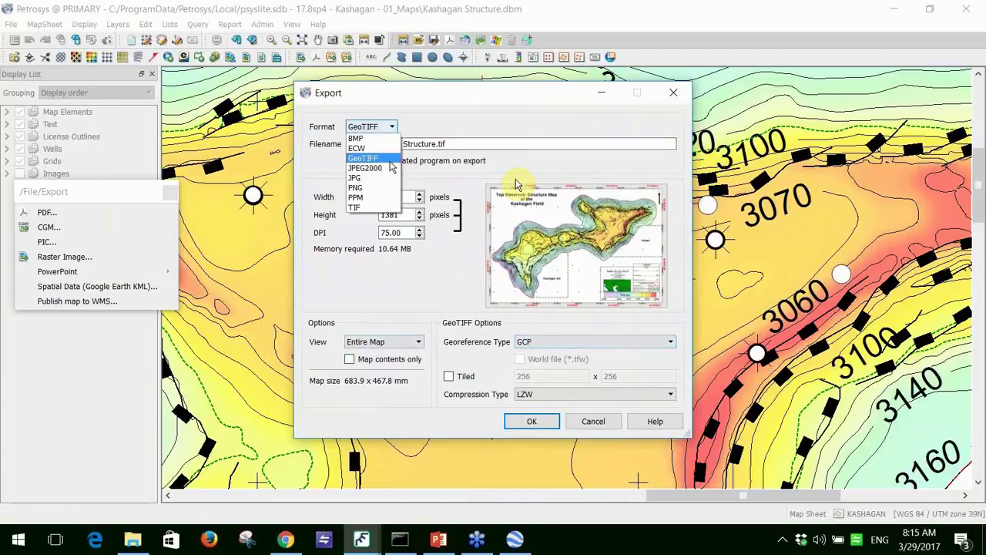
click(376, 137)
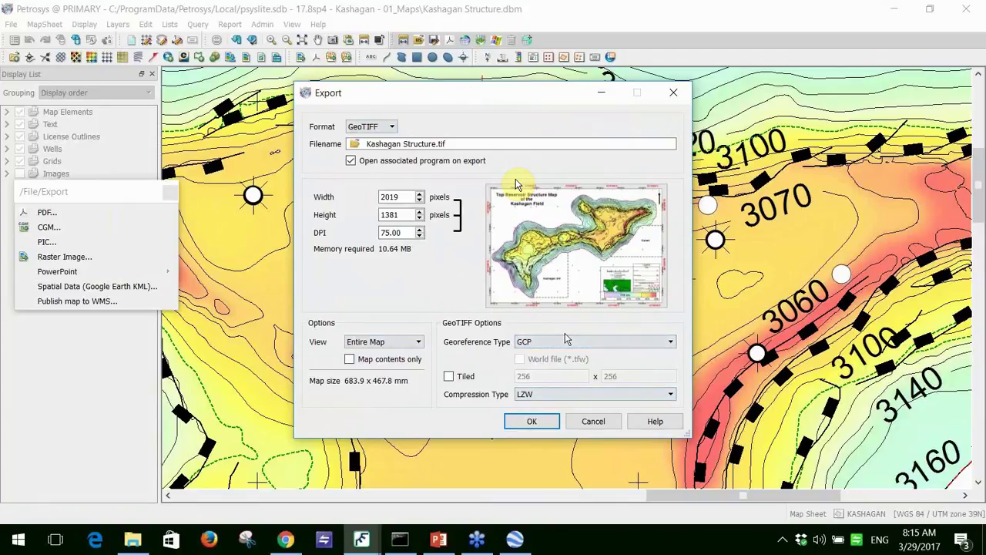
click(546, 422)
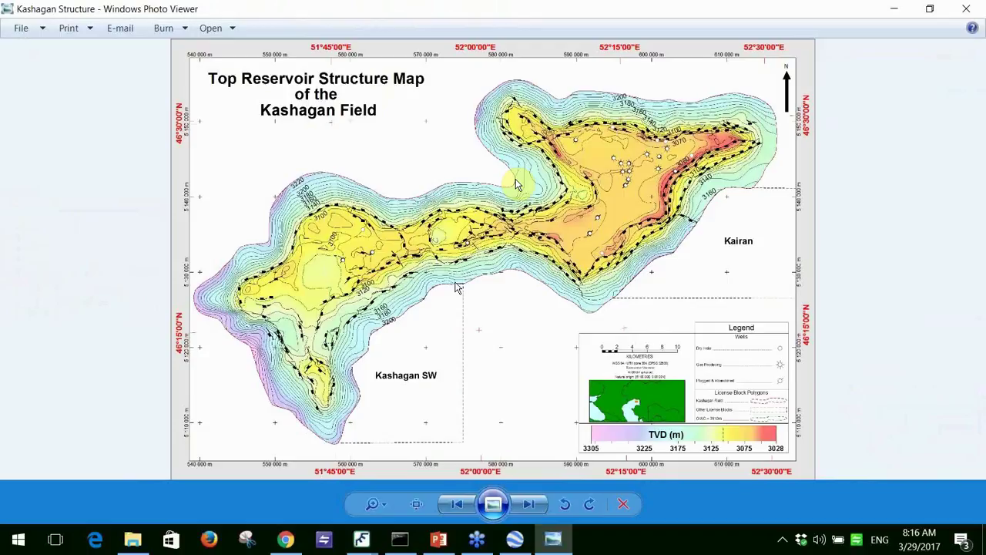
click(966, 8)
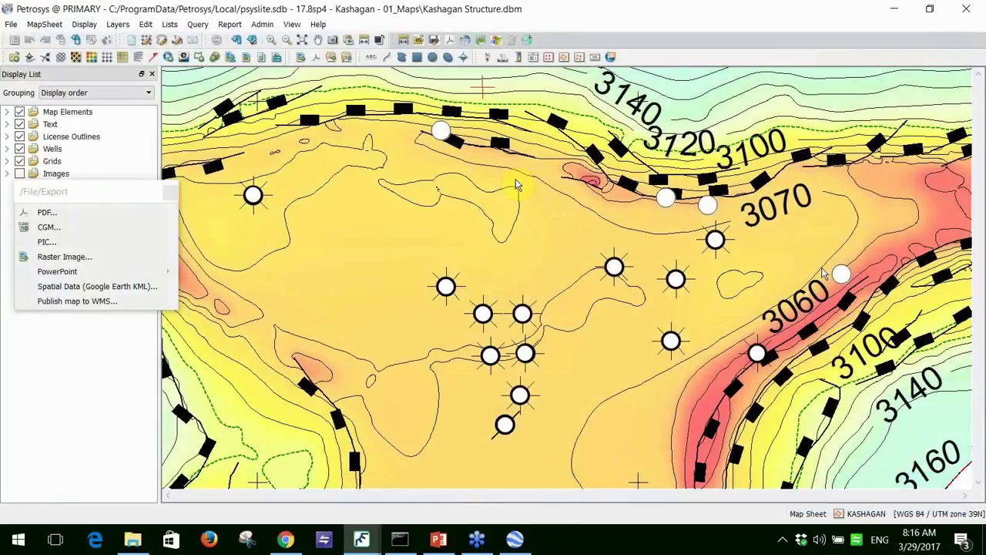
Start a PIC export of the zoomed map area and cancel it at the output file name
click(90, 245)
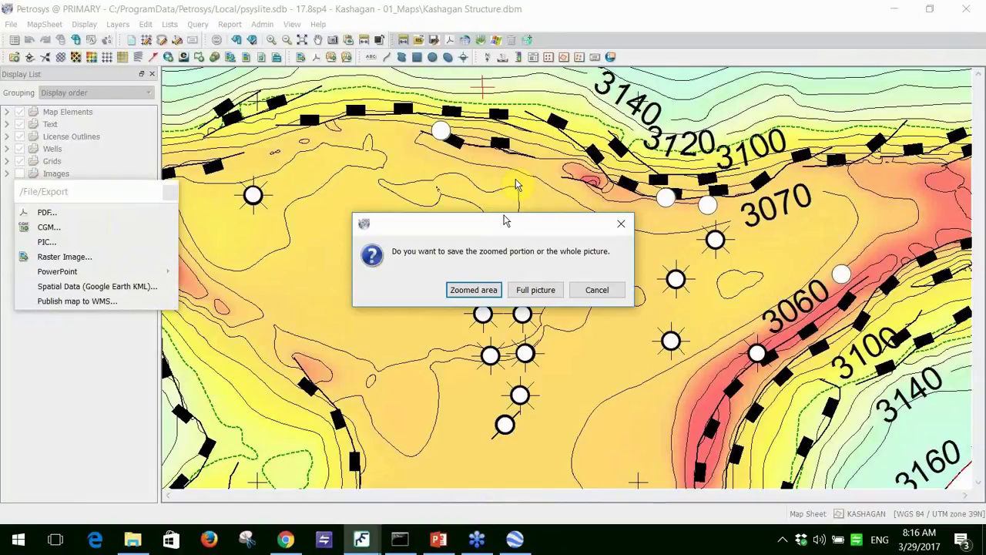
click(499, 290)
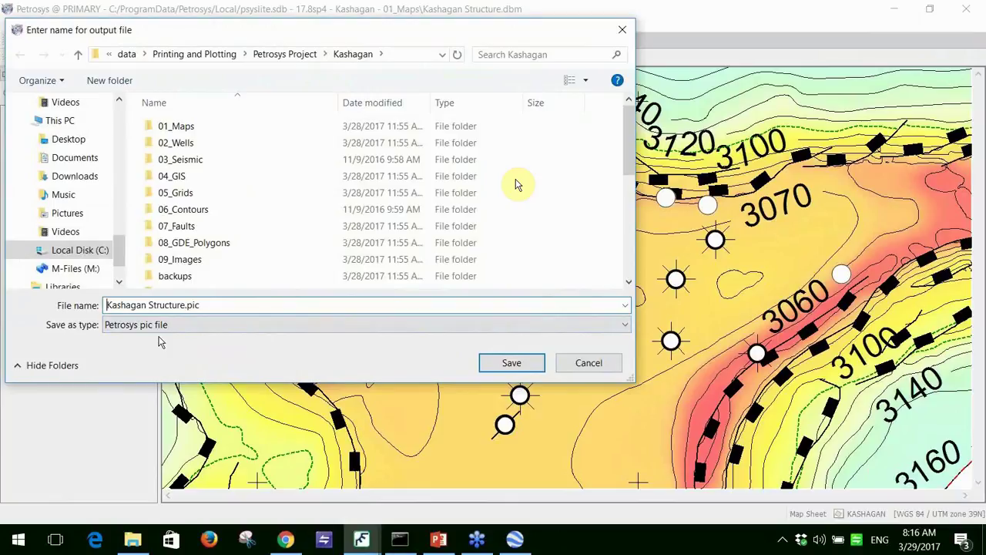
click(588, 362)
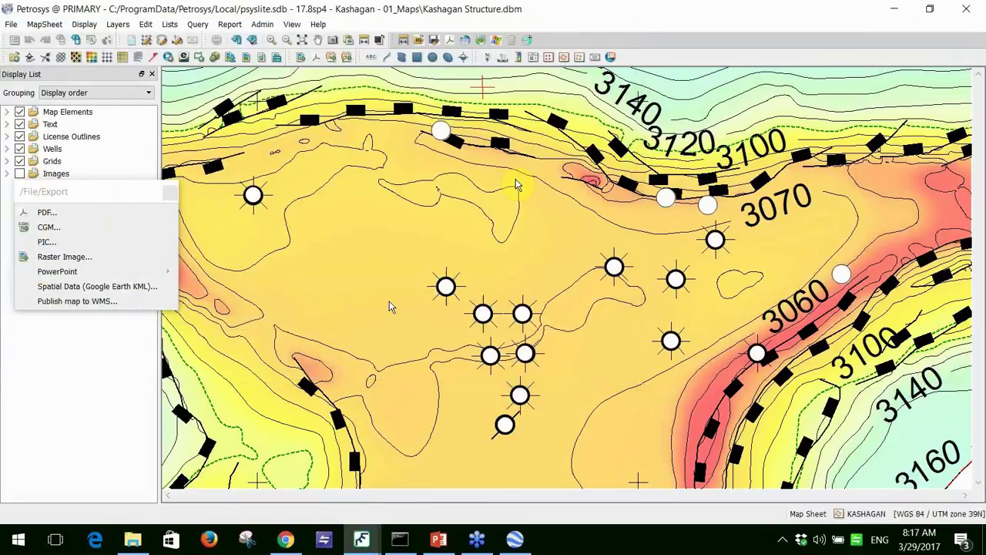
Start a CGM export of the full picture and cancel it at the output file name
click(134, 228)
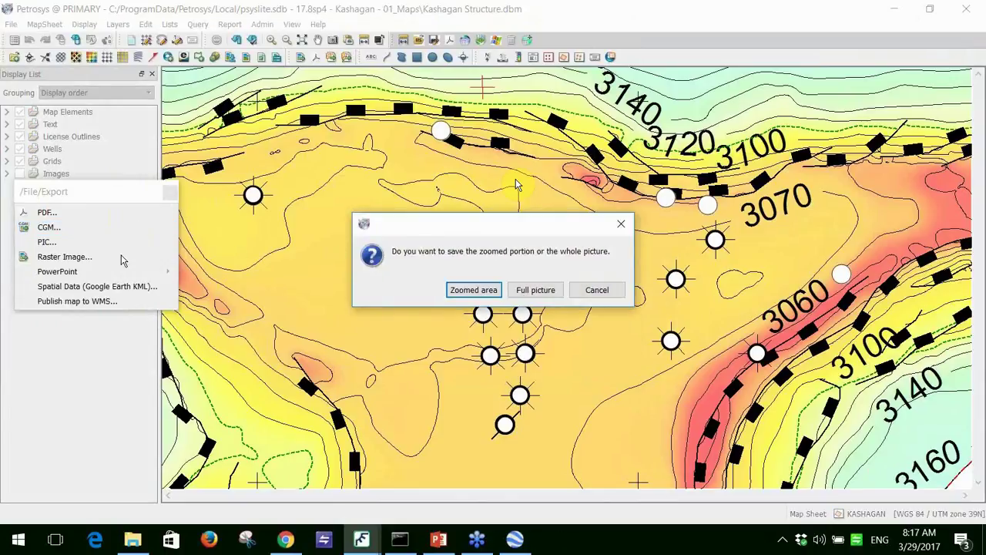
click(535, 291)
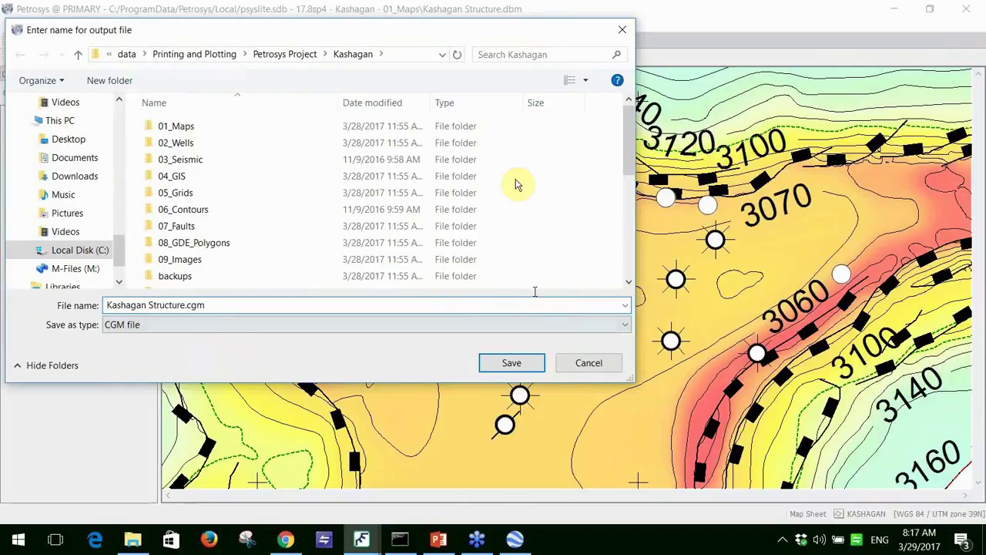
click(202, 305)
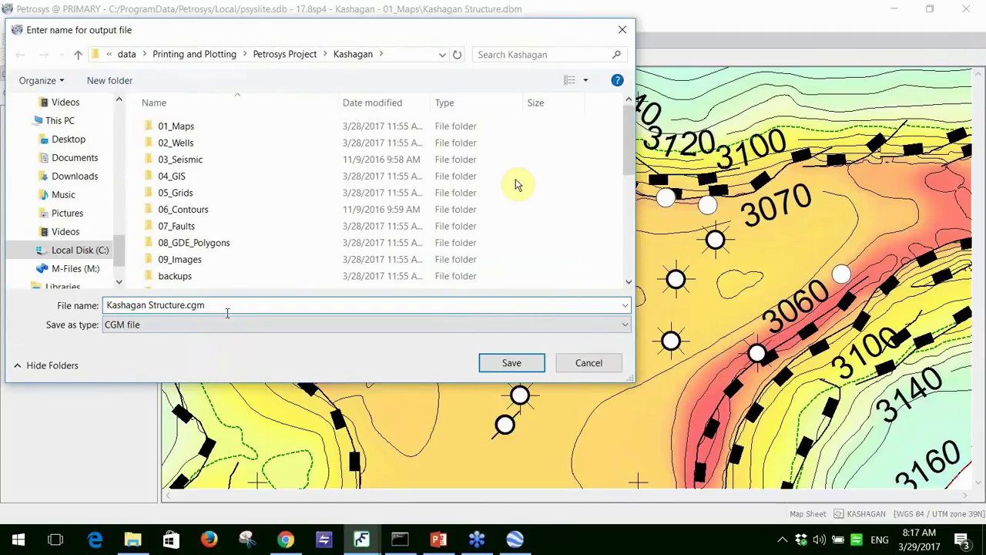
click(579, 363)
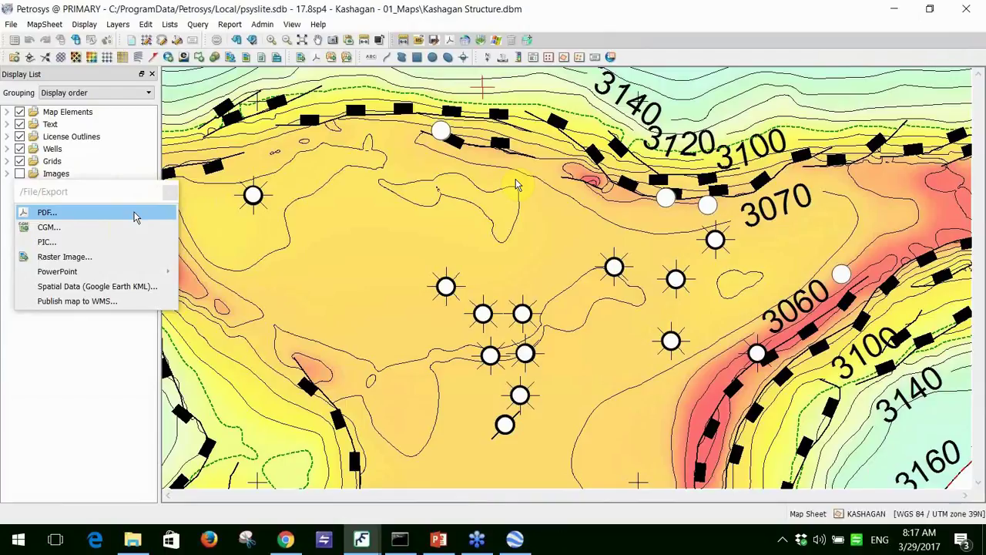
Open the PDF export for Kashagan Structure.pdf and preview the page with Fit to page turned on and off again
click(134, 217)
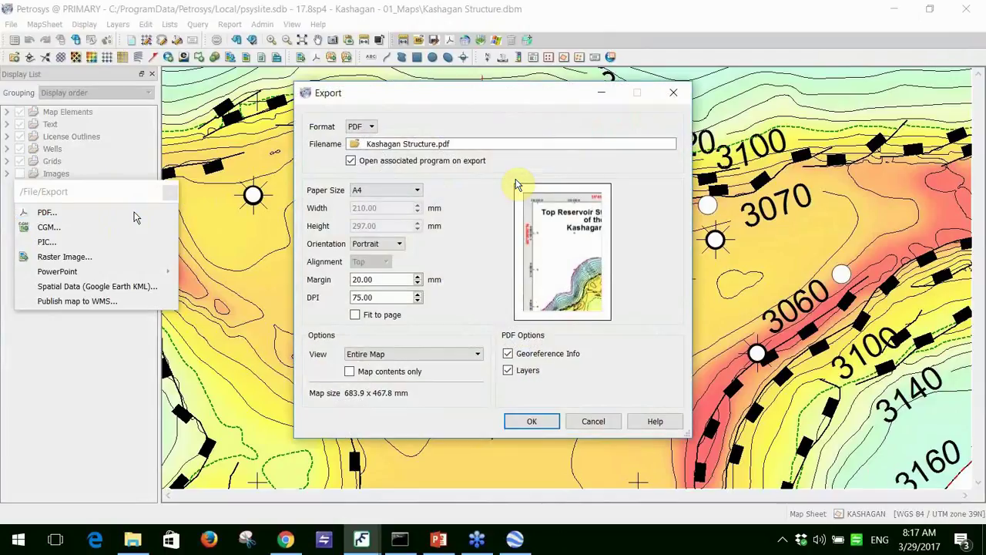
drag(460, 144, 367, 144)
click(455, 189)
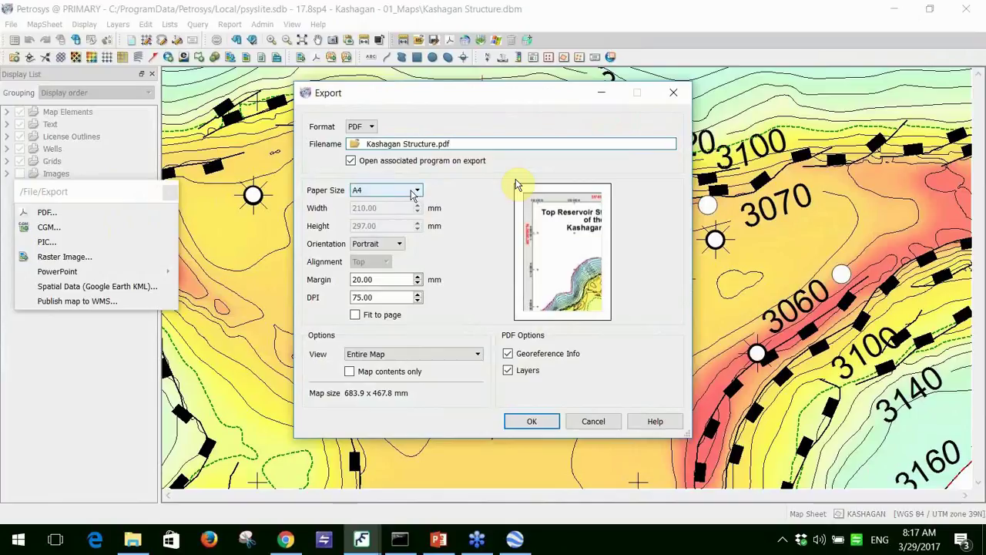
click(354, 315)
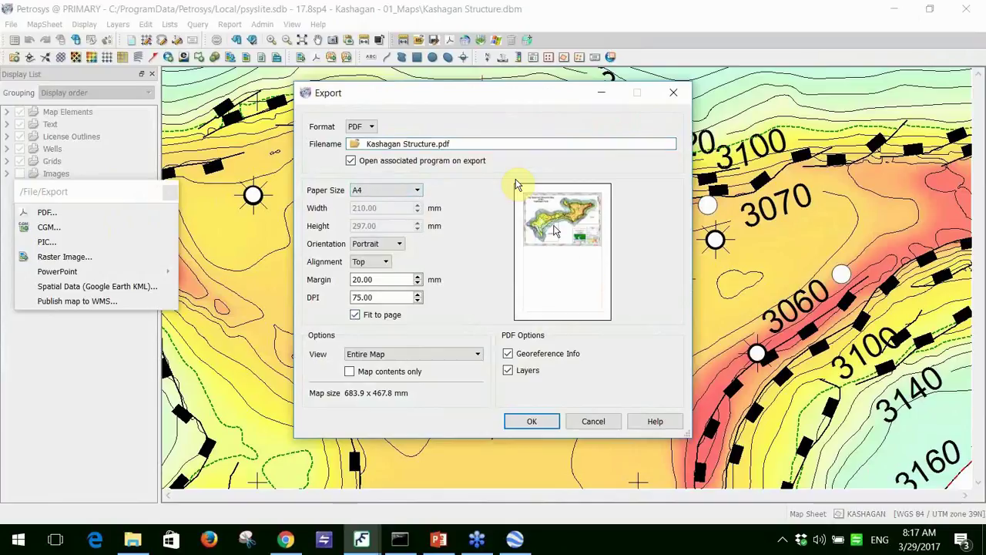
click(354, 315)
Set the PDF paper size to A0 and the orientation to Landscape, keeping the 20 mm margin
click(406, 190)
click(389, 251)
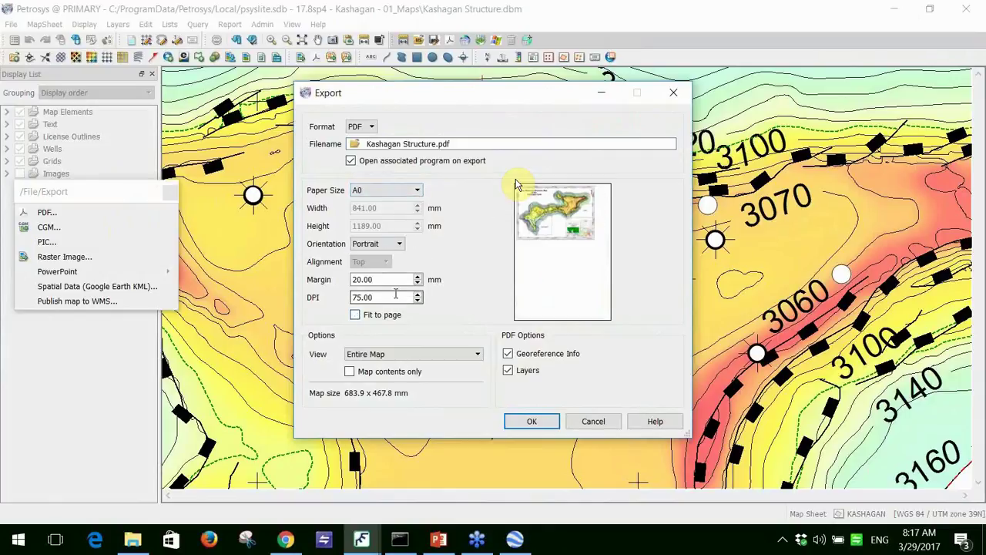
click(398, 245)
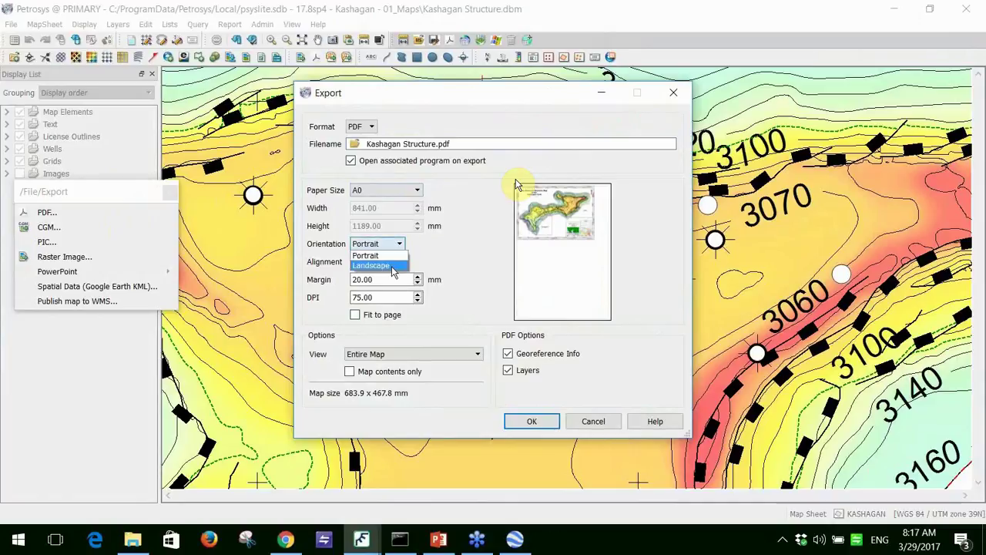
click(397, 266)
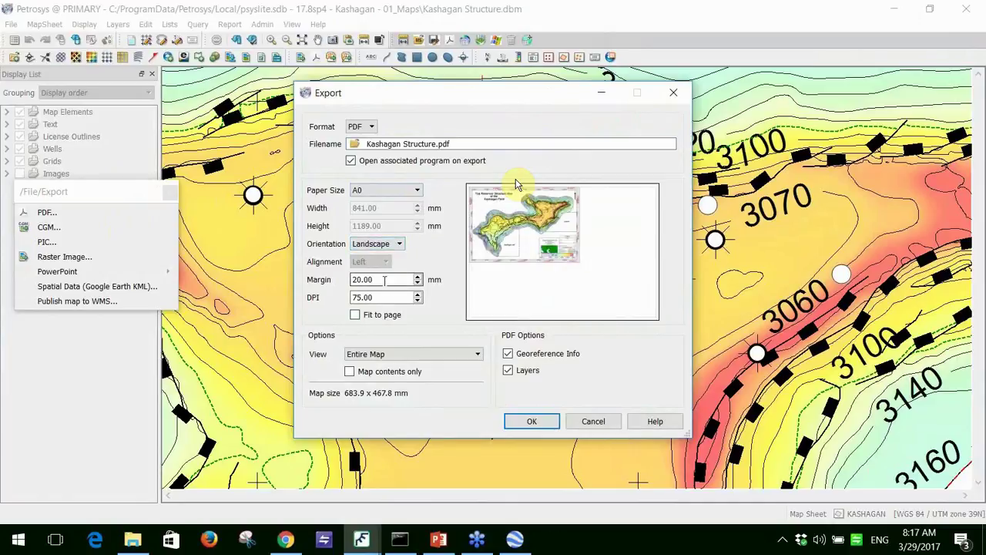
scroll(418, 279, up, 3)
scroll(420, 287, down, 3)
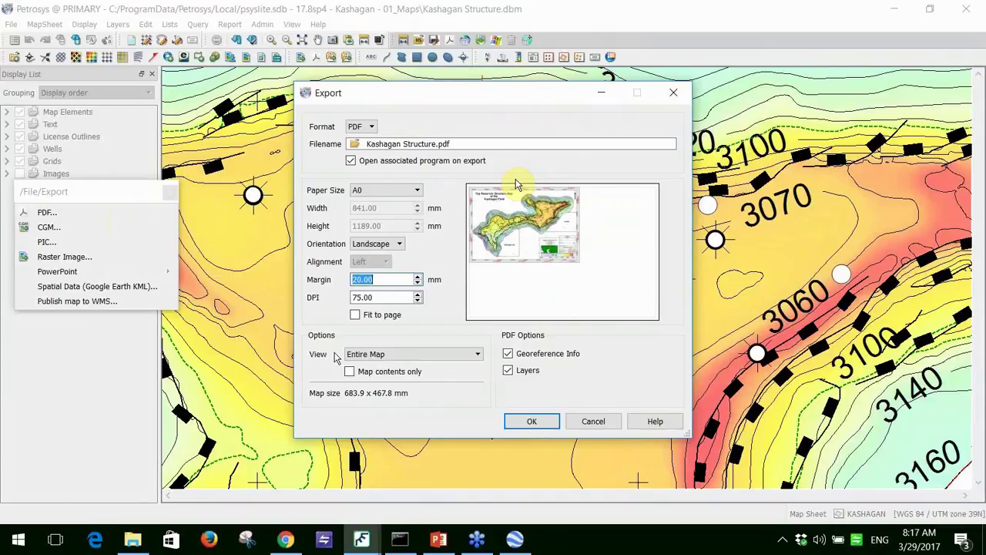
Export the entire map to PDF with Georeference Info and Layers included
click(390, 355)
click(391, 355)
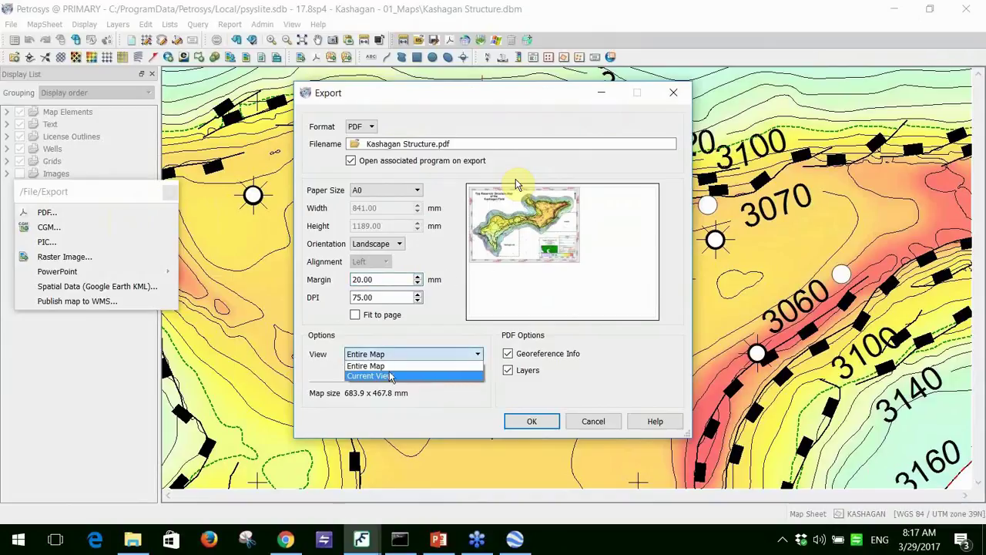
click(390, 360)
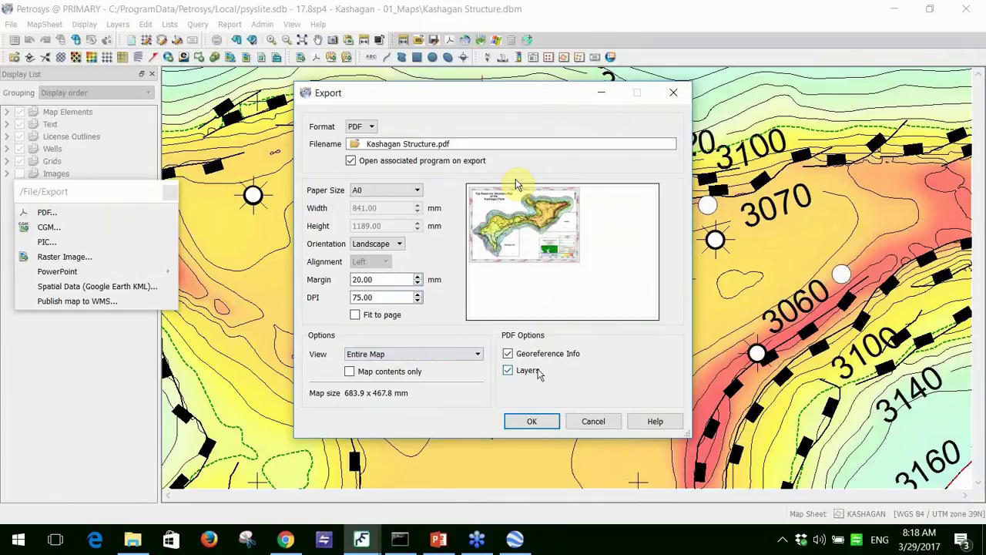
click(532, 422)
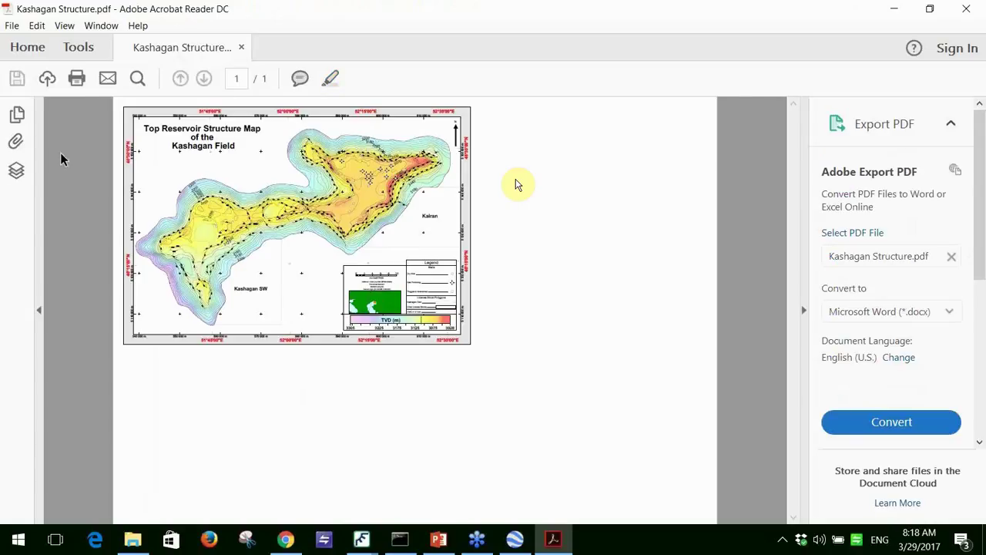
Show the exported PDF's layers, toggle the Grids layer off and on, and expand its sublayers
click(17, 170)
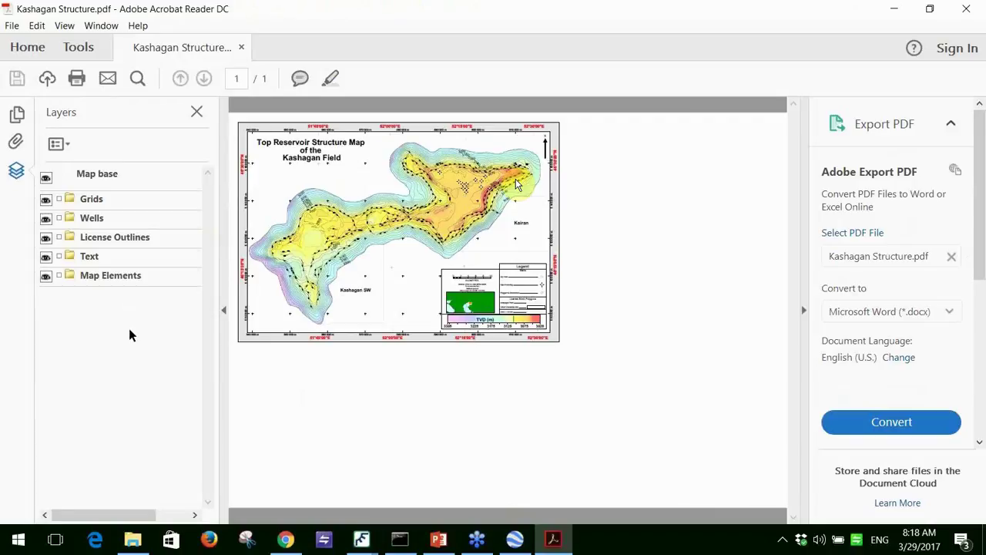
click(46, 200)
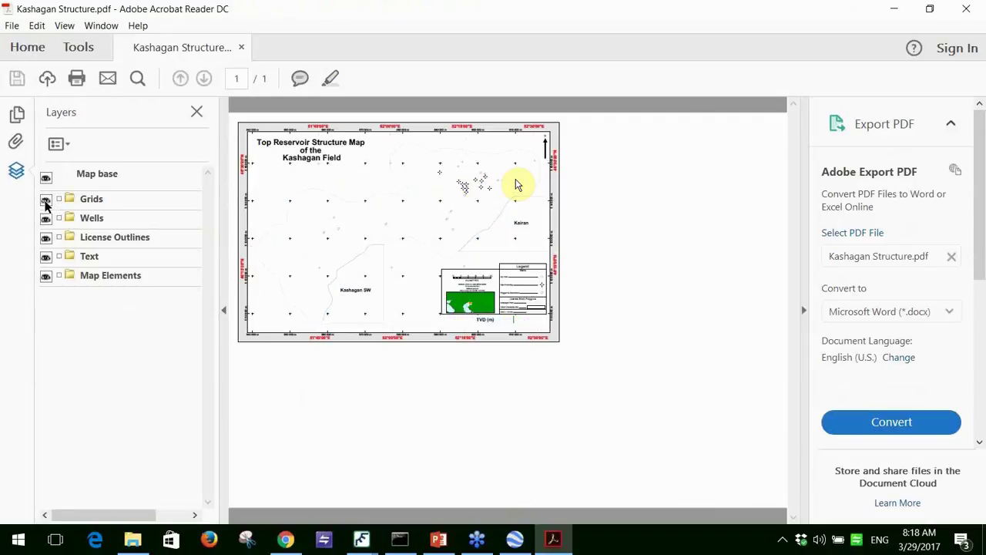
click(46, 200)
click(60, 203)
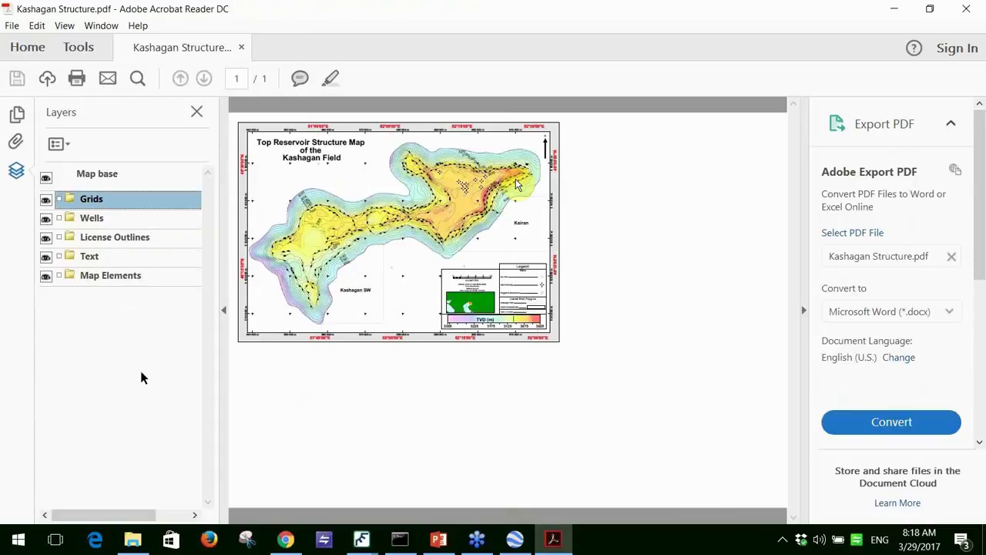
click(59, 200)
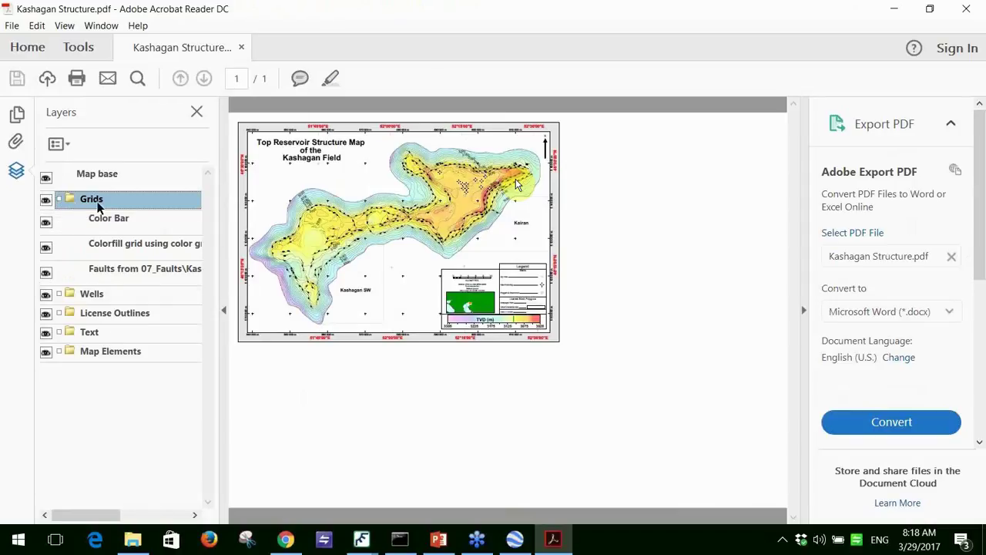
Hide the Color Bar and Colorfill grid sublayers of Grids, leaving the Faults sublayer shown
click(46, 199)
click(46, 199)
click(46, 198)
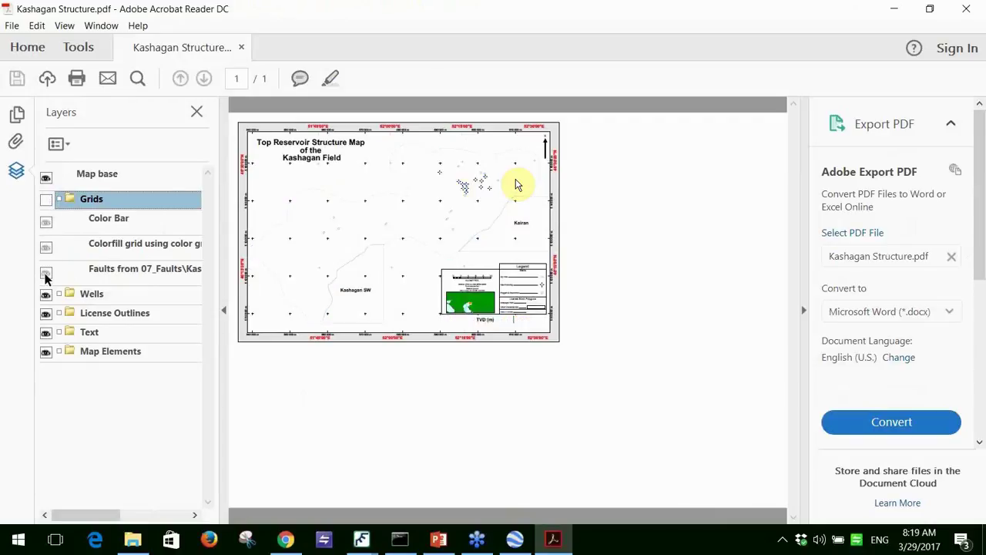
click(46, 274)
click(639, 310)
click(46, 200)
click(47, 220)
click(46, 248)
click(46, 273)
click(46, 273)
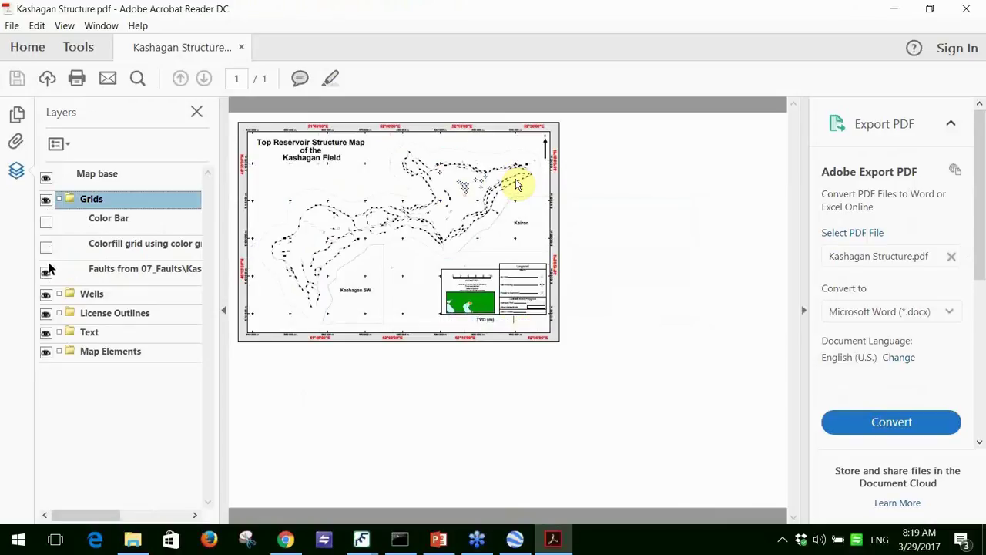
Activate the Geospatial Location Tool from the Measure tools and inspect latitude and longitude on the map
click(81, 49)
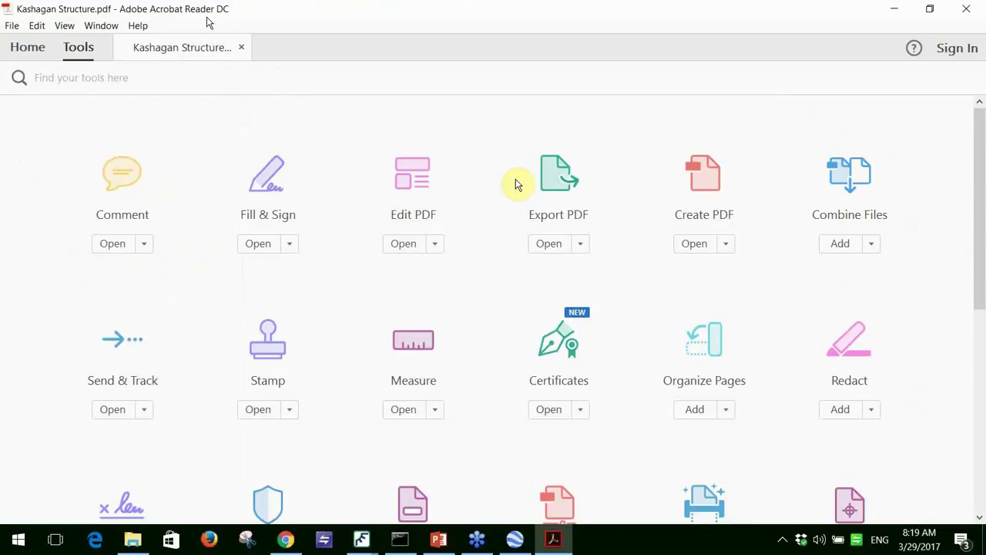
click(412, 343)
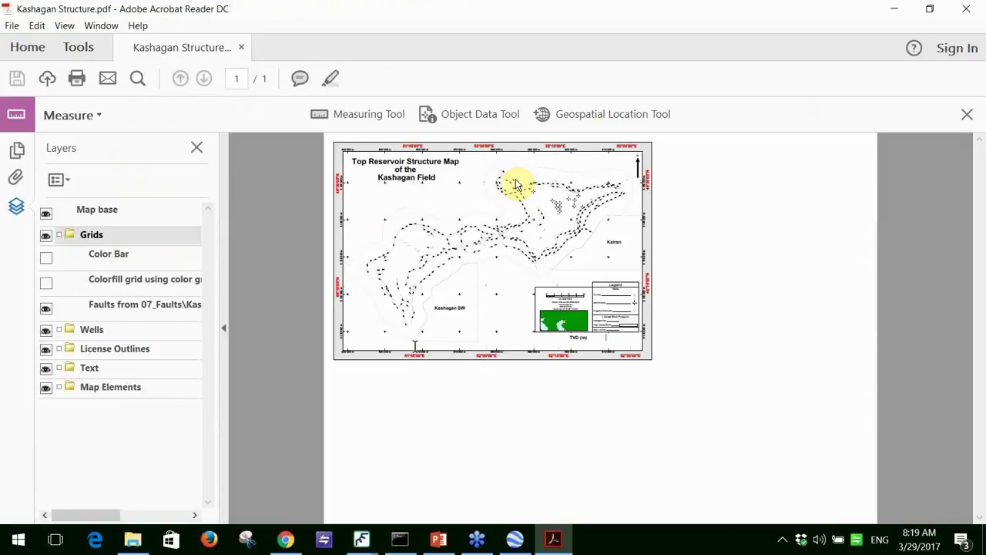
click(594, 116)
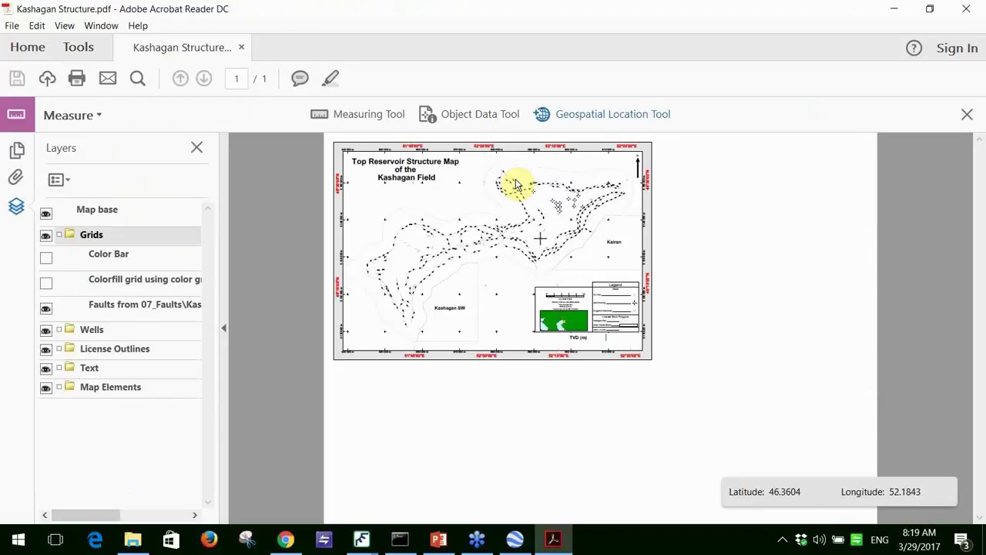
ctrl+scroll(516, 185, up, 3)
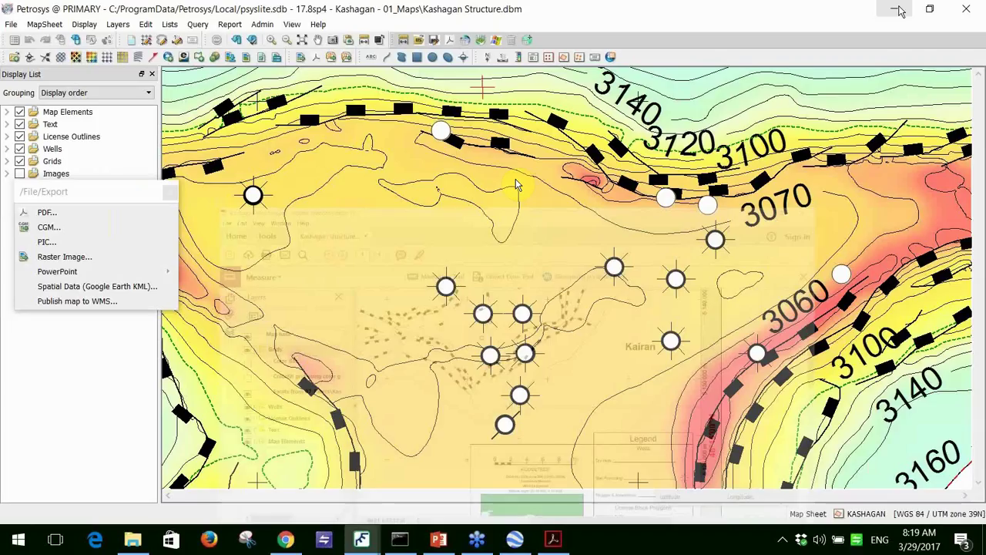
Switch to the Printing and Plotting presentation in PowerPoint and present the Learn More slide, revealing its first link
click(439, 539)
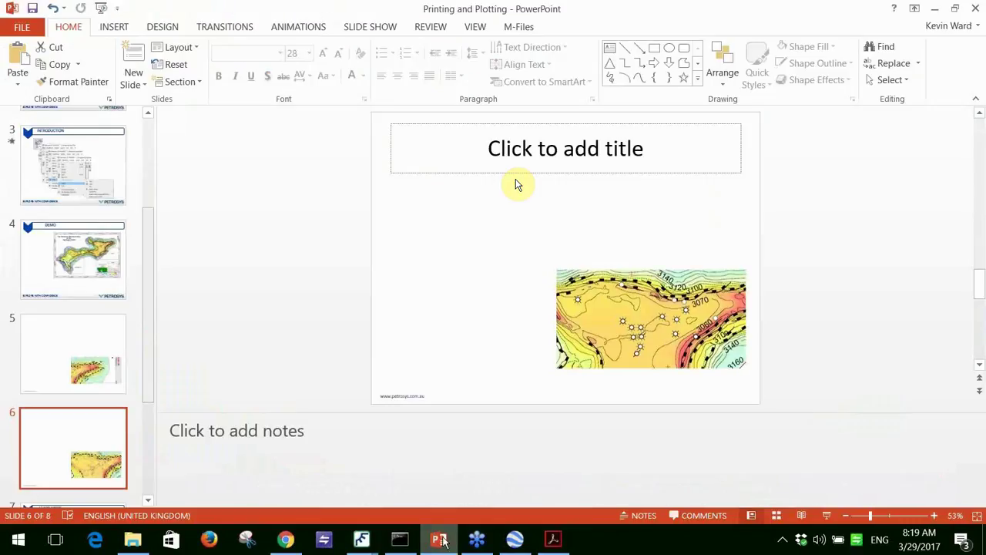
scroll(73, 308, down, 3)
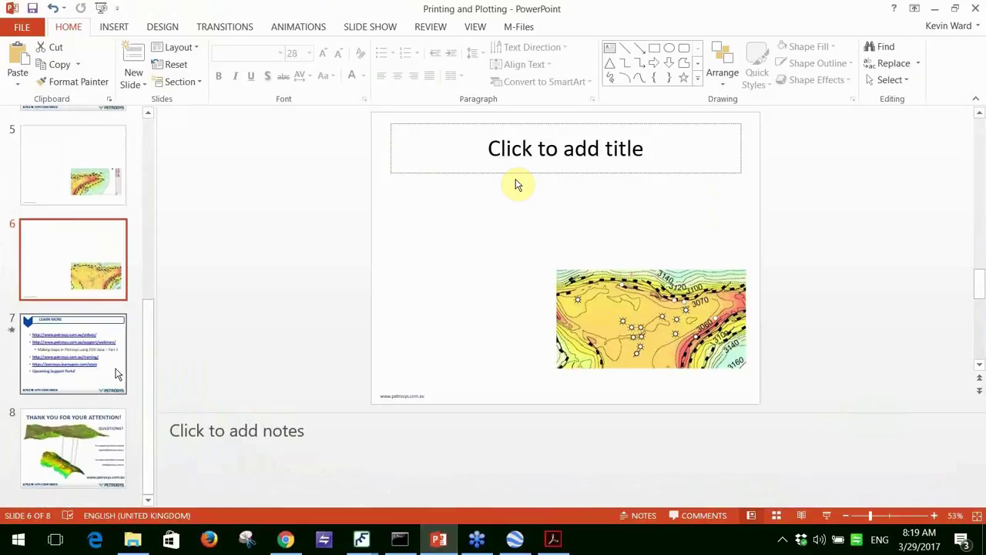
click(117, 375)
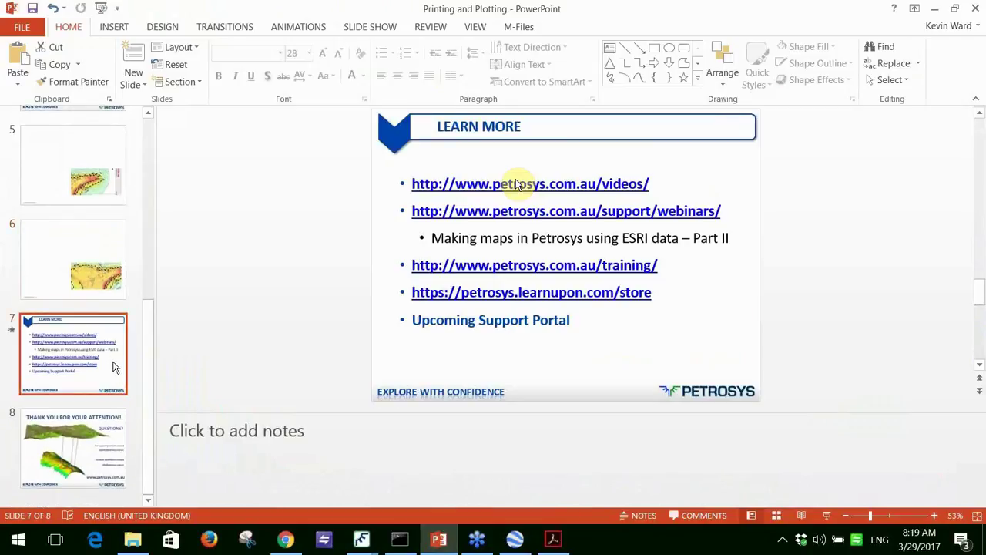
click(826, 515)
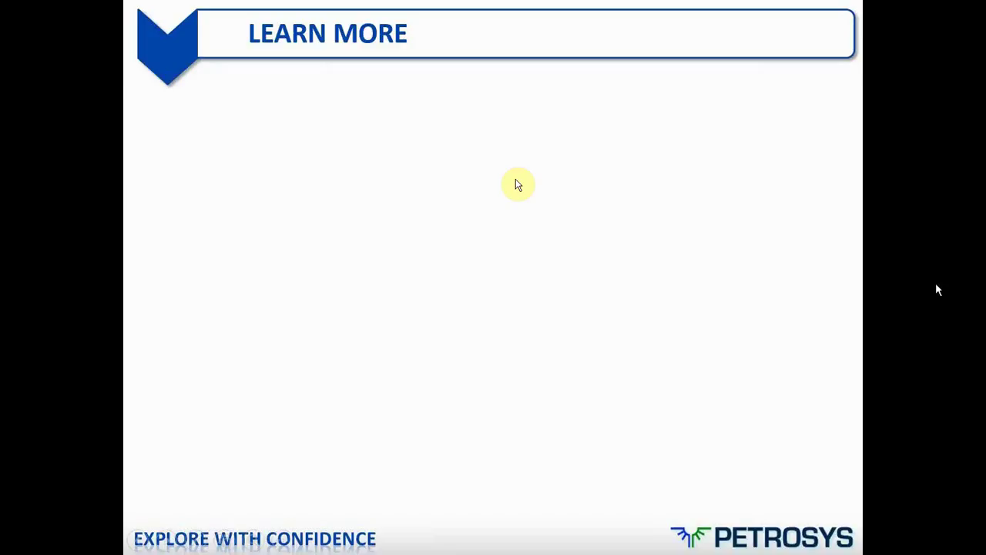
click(518, 185)
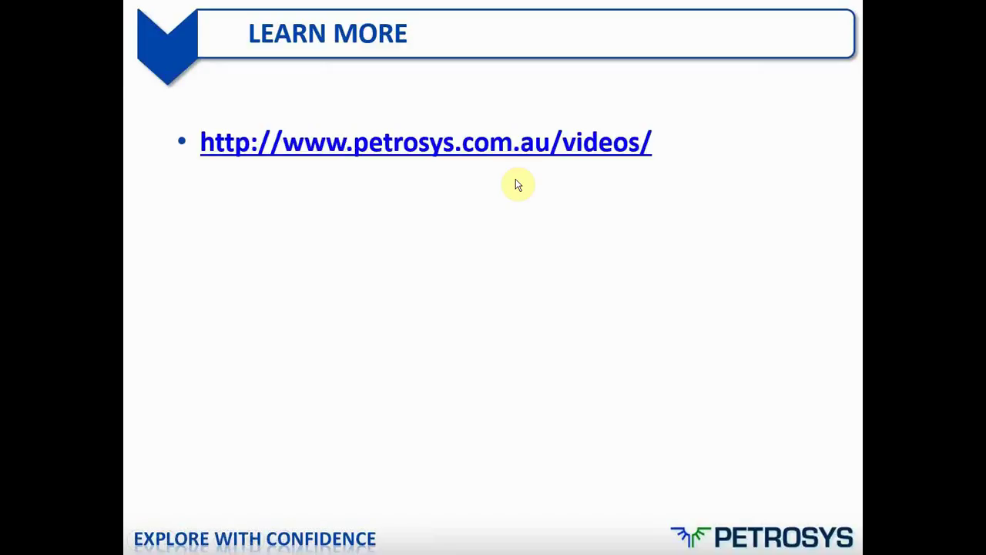